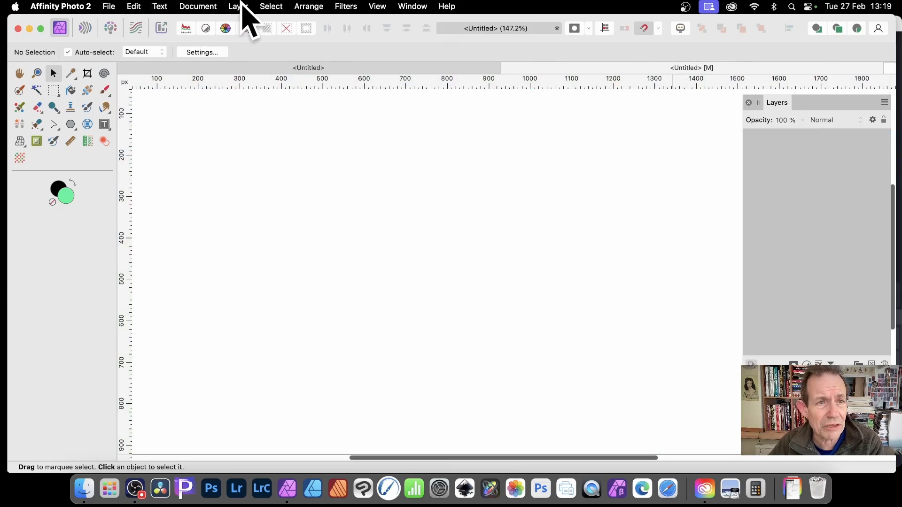
- Add a new pixel layer and open the Perlin Noise filter on it with the blend mode set to Normal
click(240, 6)
click(247, 56)
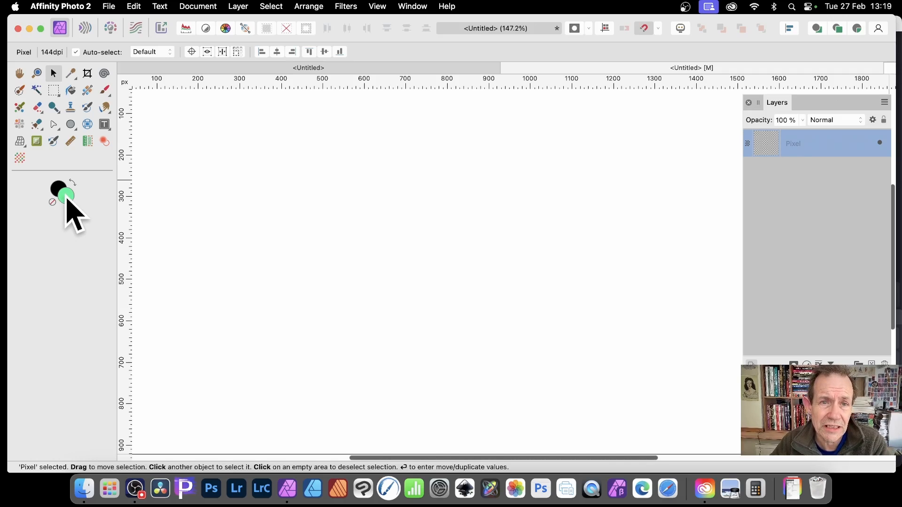
click(353, 4)
mouse_move(353, 84)
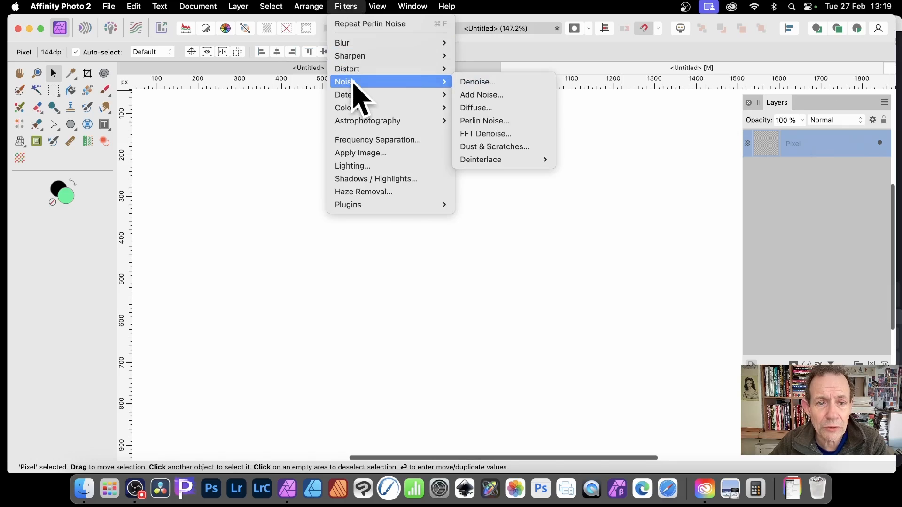
click(517, 122)
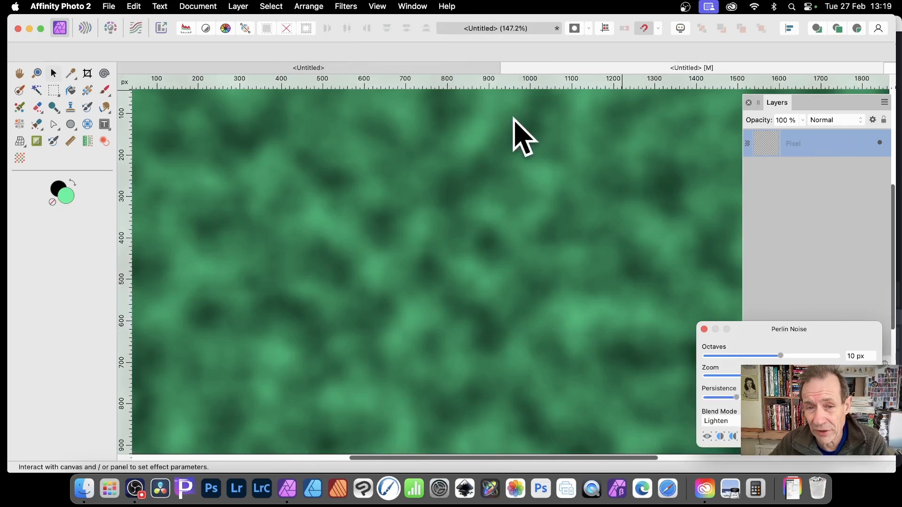
drag(777, 336, 605, 225)
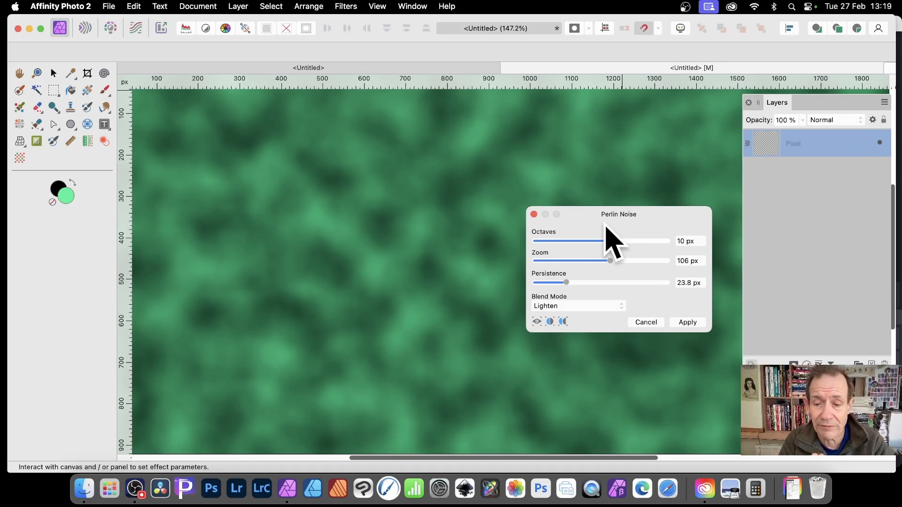
click(592, 307)
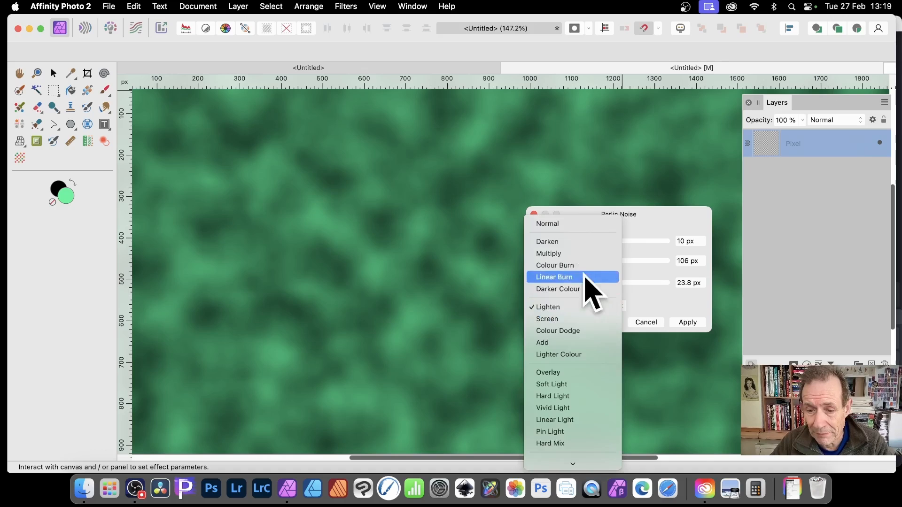
click(579, 225)
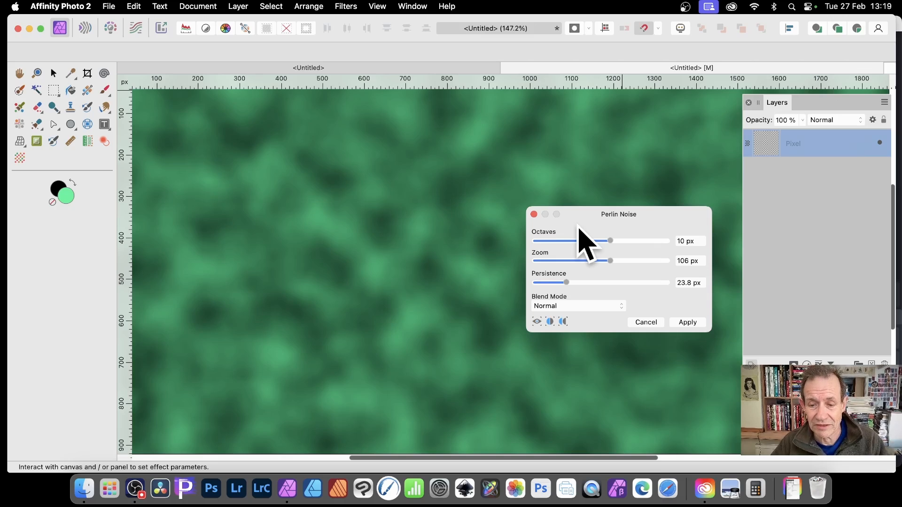
- Try the Linear Light blend mode for the Perlin noise, and return it to Normal
click(577, 306)
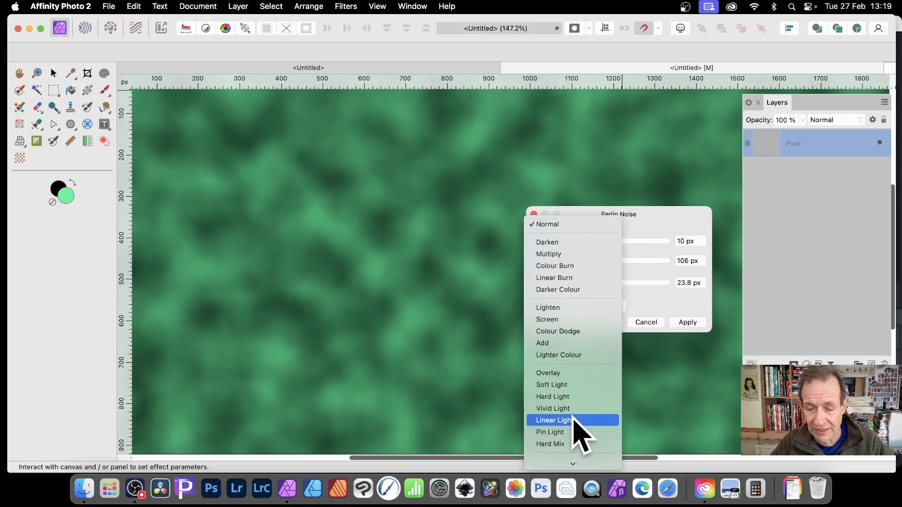
click(574, 420)
click(574, 308)
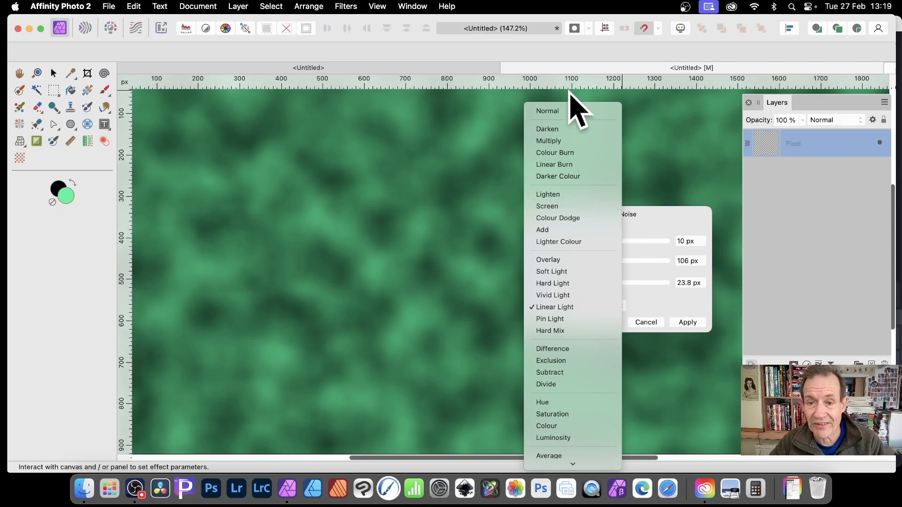
click(569, 111)
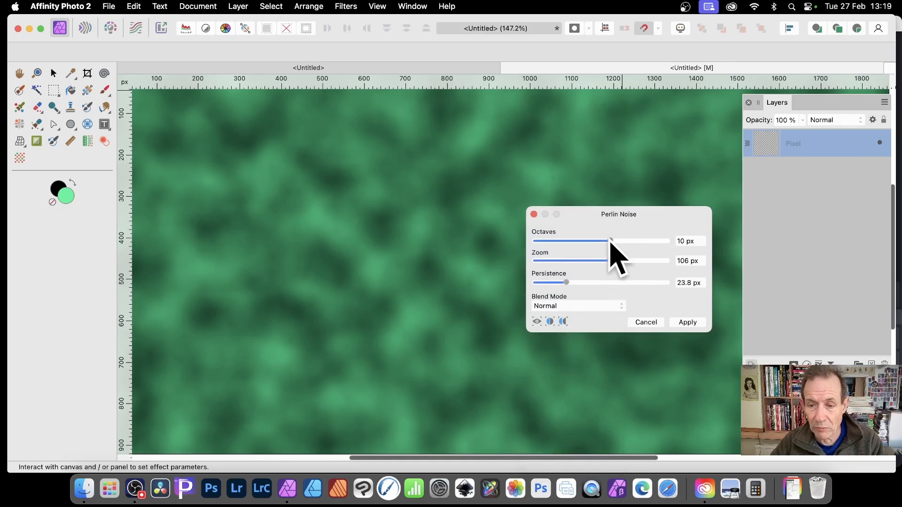
- Apply the green Perlin noise with octaves 7 px, zoom 264.6 px and persistence 48.4 px
drag(610, 241, 630, 261)
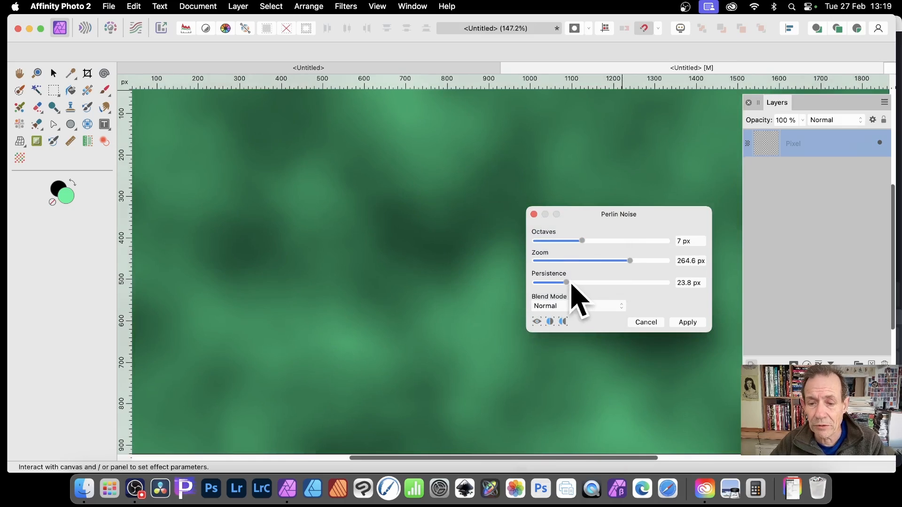
drag(567, 283, 653, 287)
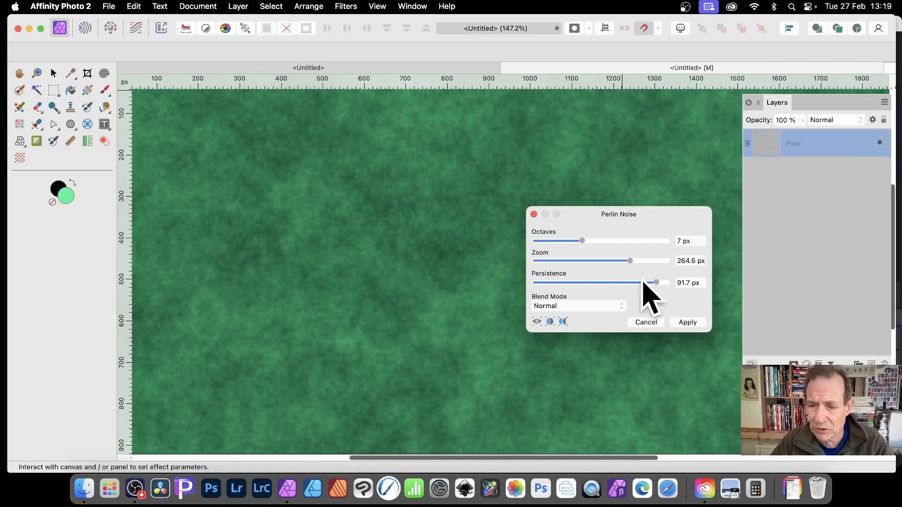
drag(656, 282, 595, 283)
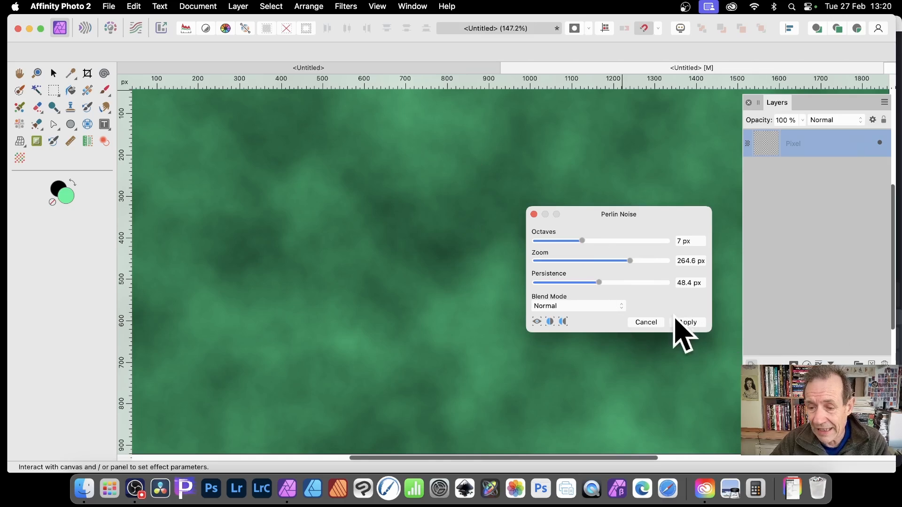
click(686, 323)
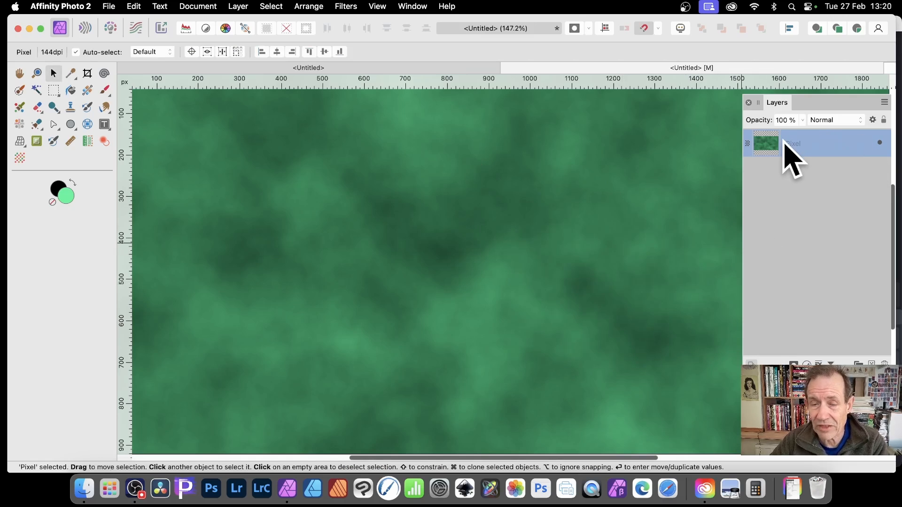
- Add a second pixel layer above the green noise and open the Perlin Noise filter on it
click(236, 5)
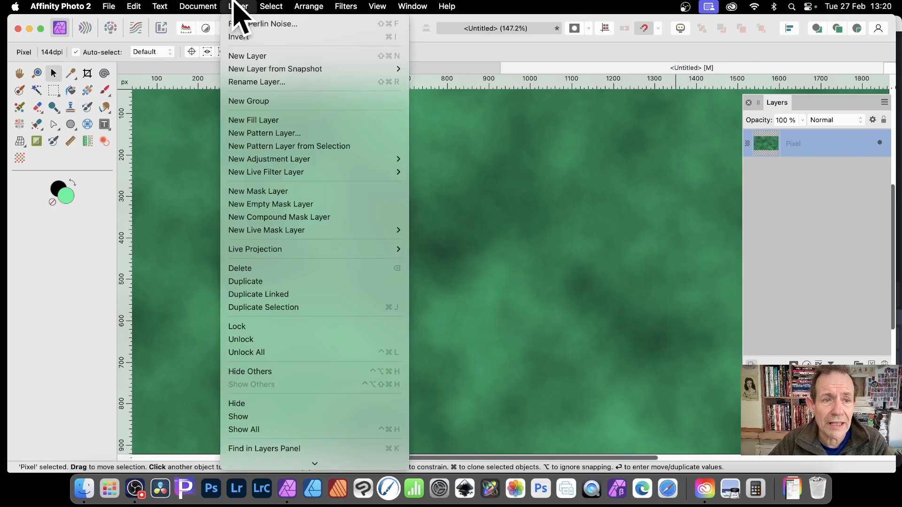
click(241, 56)
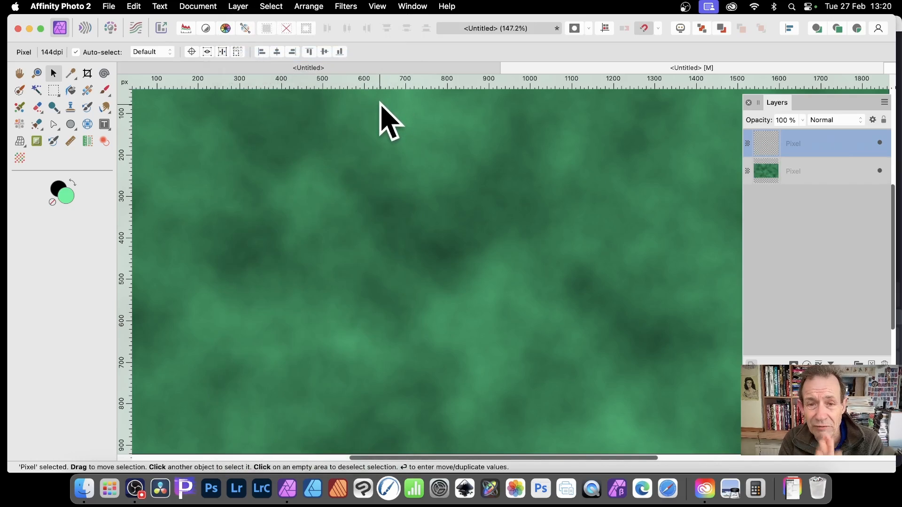
click(346, 6)
mouse_move(349, 70)
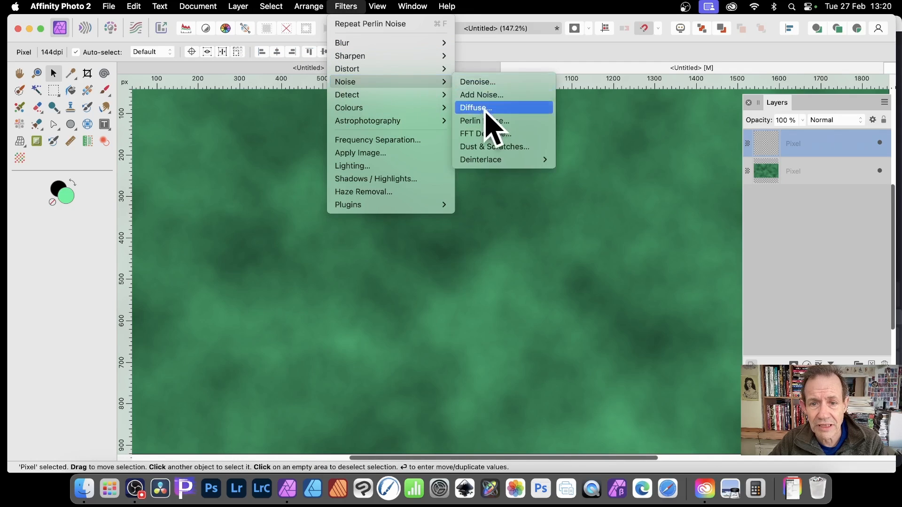
click(493, 120)
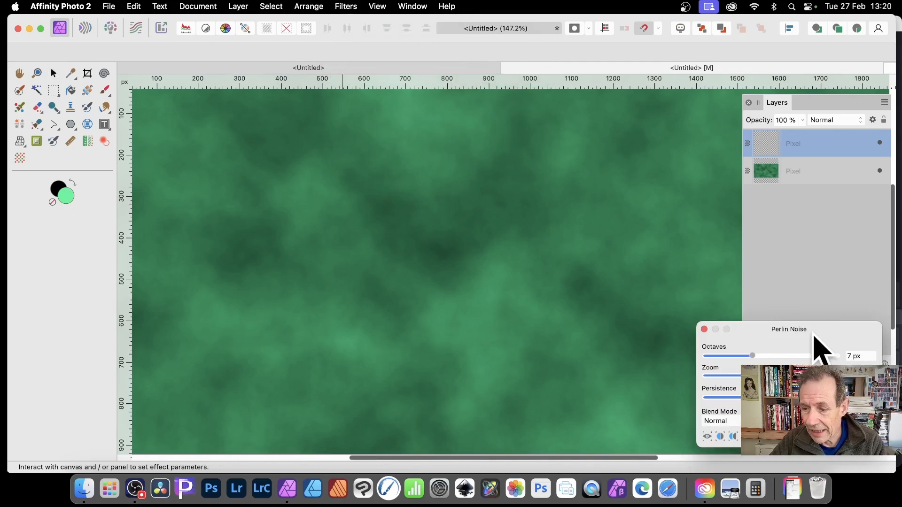
drag(814, 335, 559, 206)
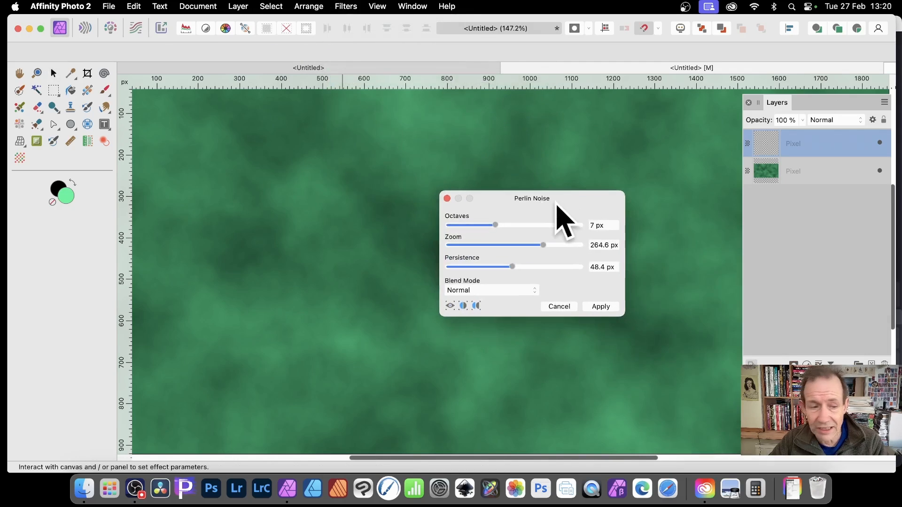
- Replace the green noise colour with a light violet-blue
double_click(66, 195)
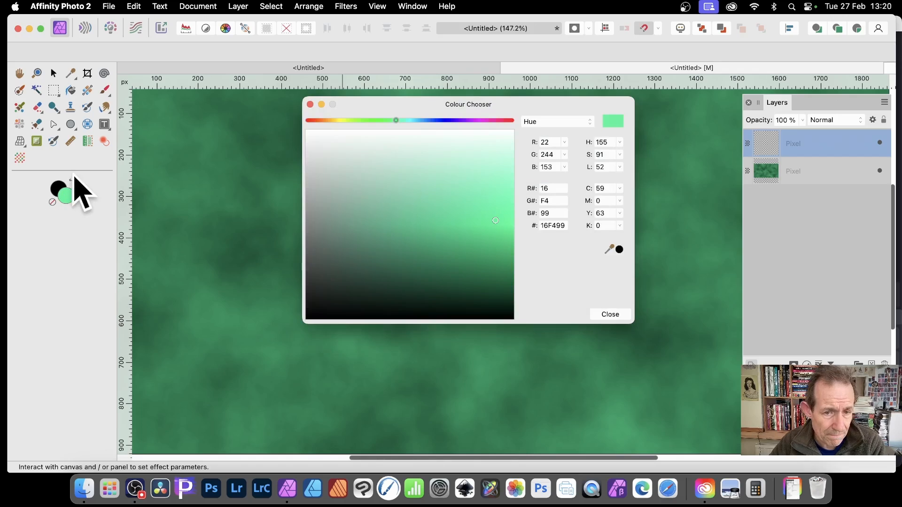
click(324, 120)
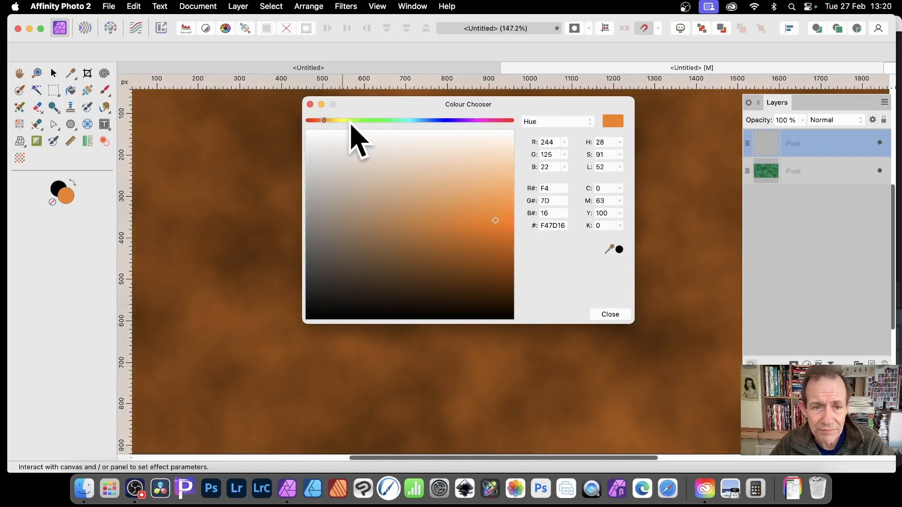
drag(351, 123, 441, 122)
click(498, 176)
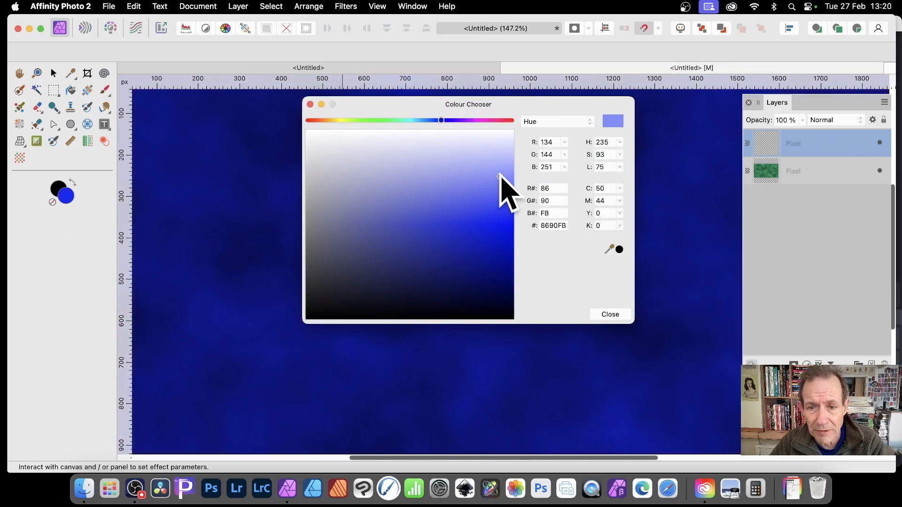
drag(499, 176, 498, 178)
click(615, 313)
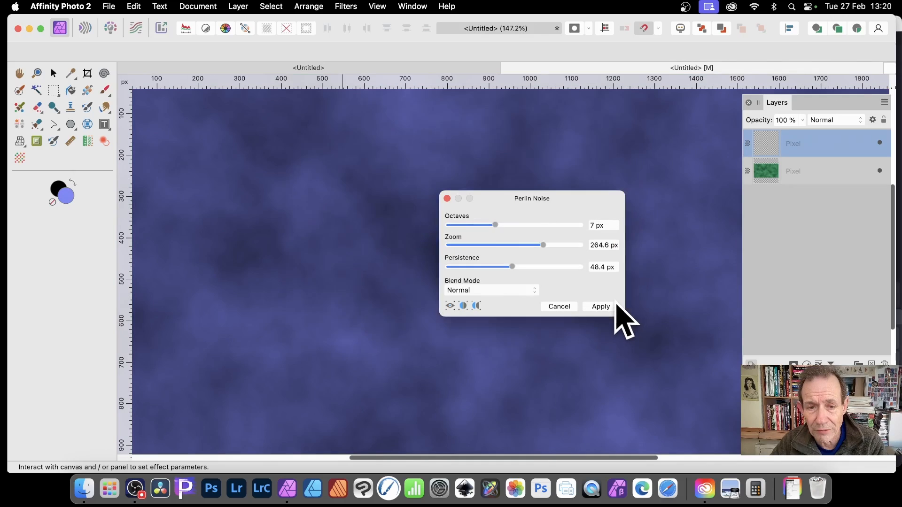
- Apply the blue Perlin noise with octaves 8 px, zoom 122.5 px, persistence 33 px and Normal blend mode
click(503, 226)
drag(536, 244, 491, 267)
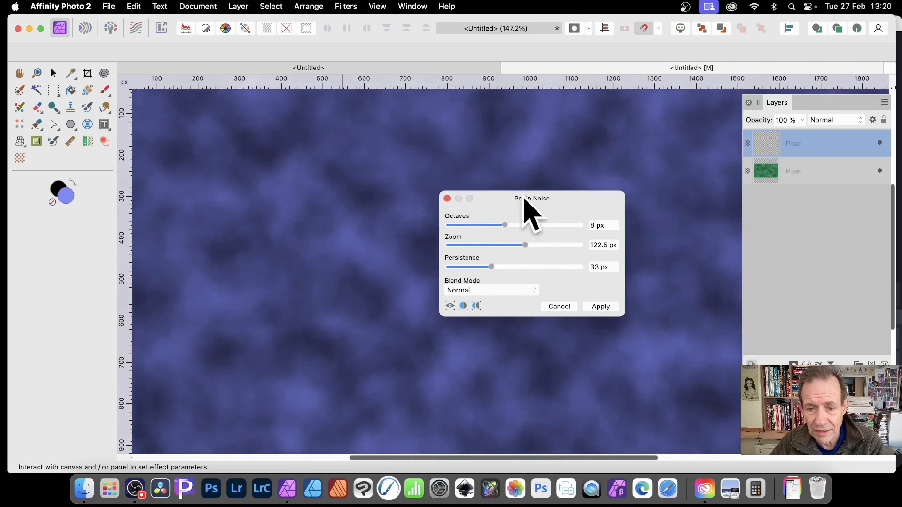
click(475, 292)
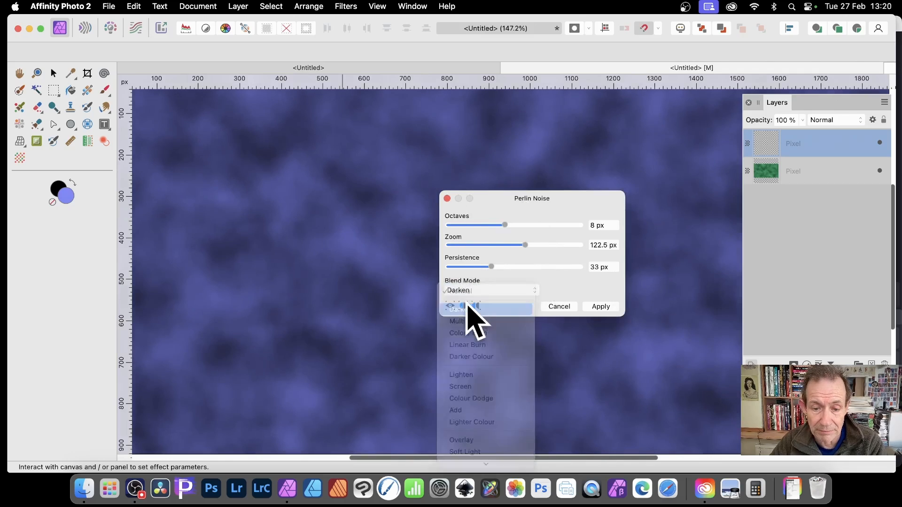
click(477, 290)
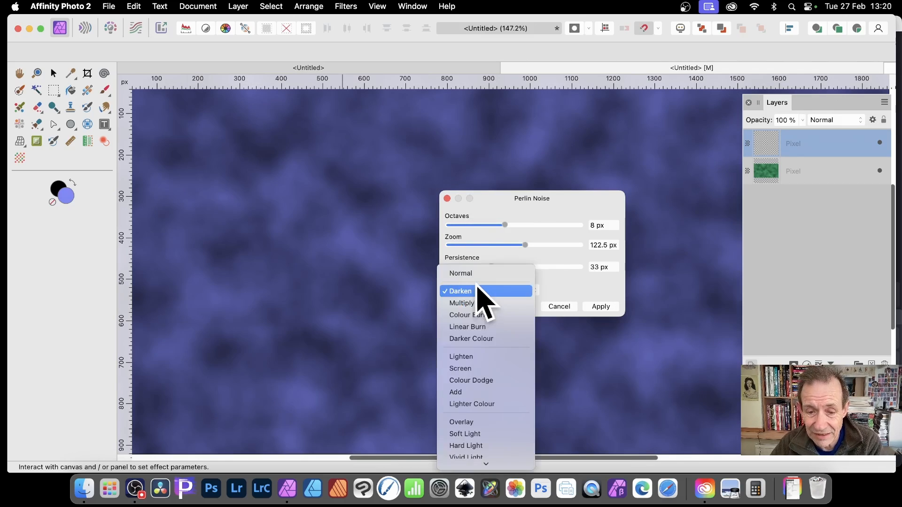
click(475, 273)
click(601, 306)
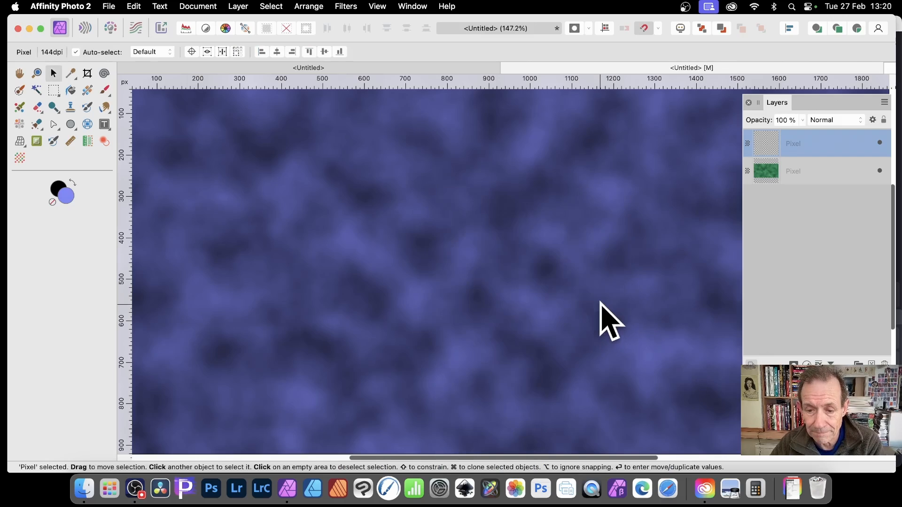
- Add a third pixel layer and change the blue noise colour to the orange-red D94206
click(240, 6)
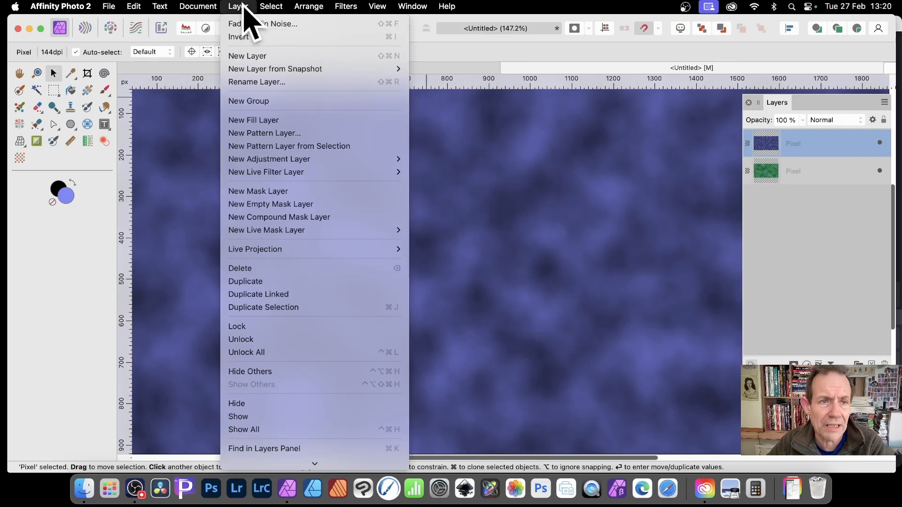
click(245, 57)
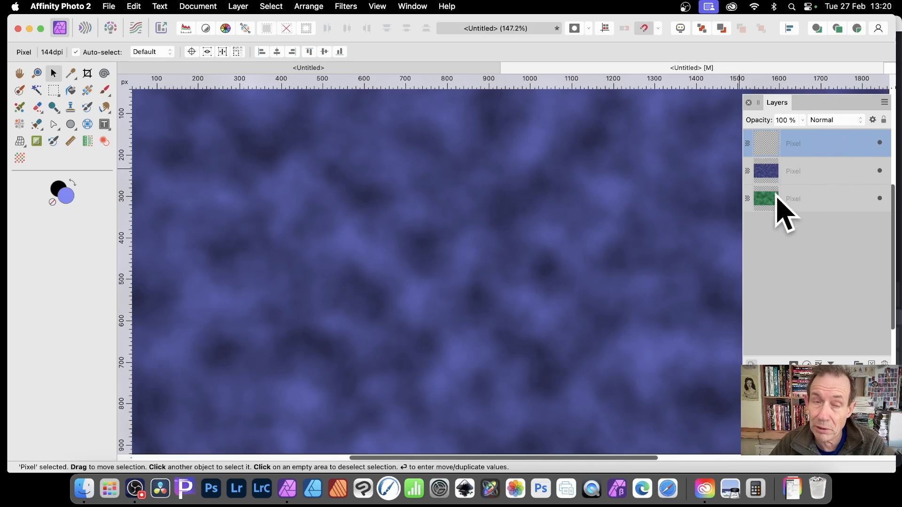
double_click(66, 197)
click(320, 120)
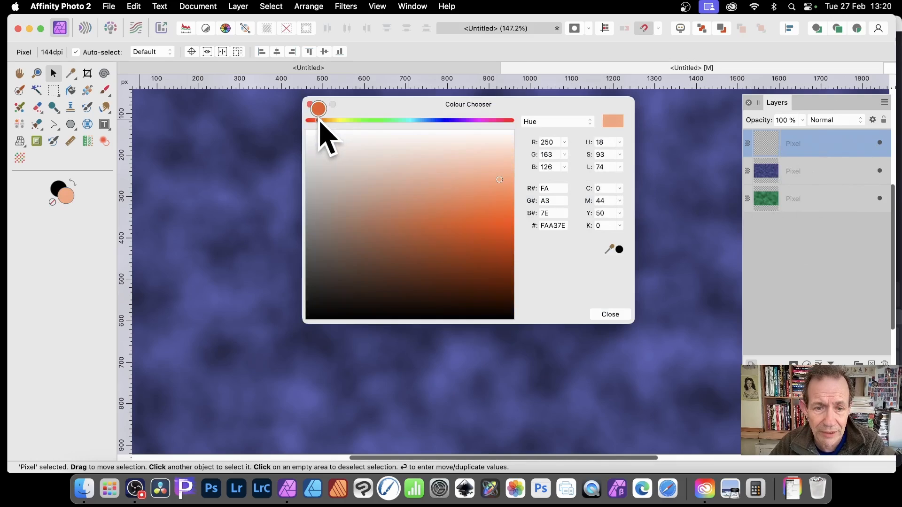
click(501, 236)
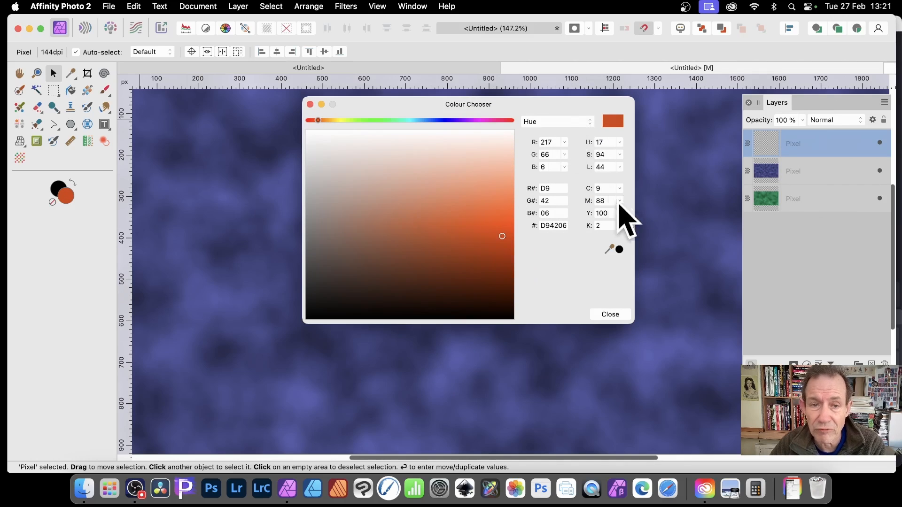
click(610, 314)
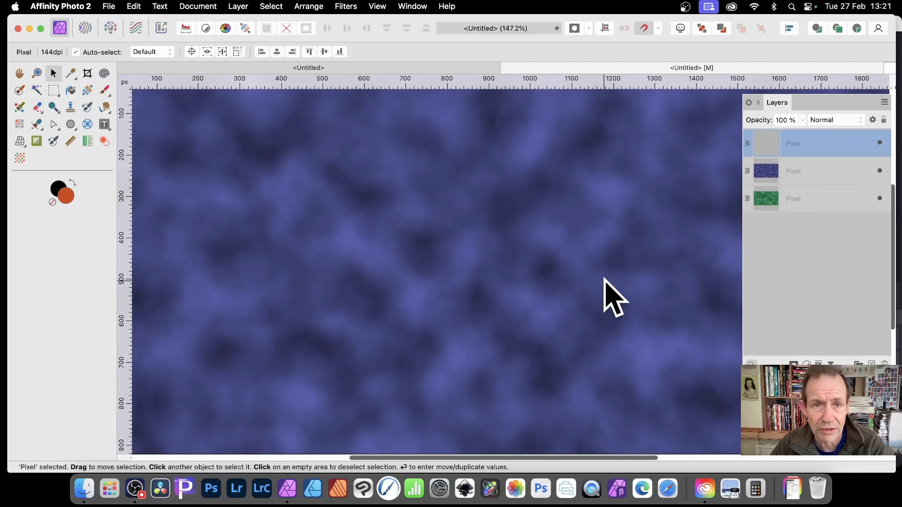
- Apply Perlin noise to the third layer with octaves 6 px, zoom 63.5 px and persistence 42.8 px
click(346, 5)
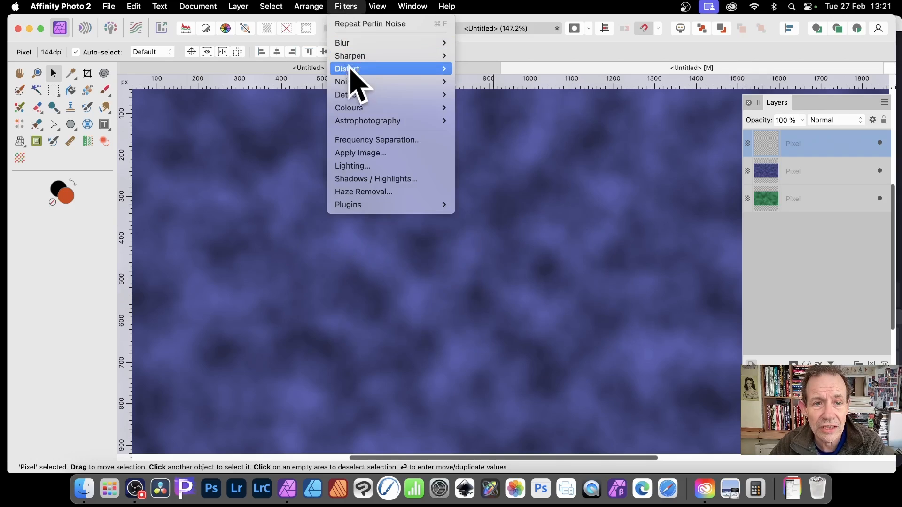
mouse_move(352, 81)
click(510, 133)
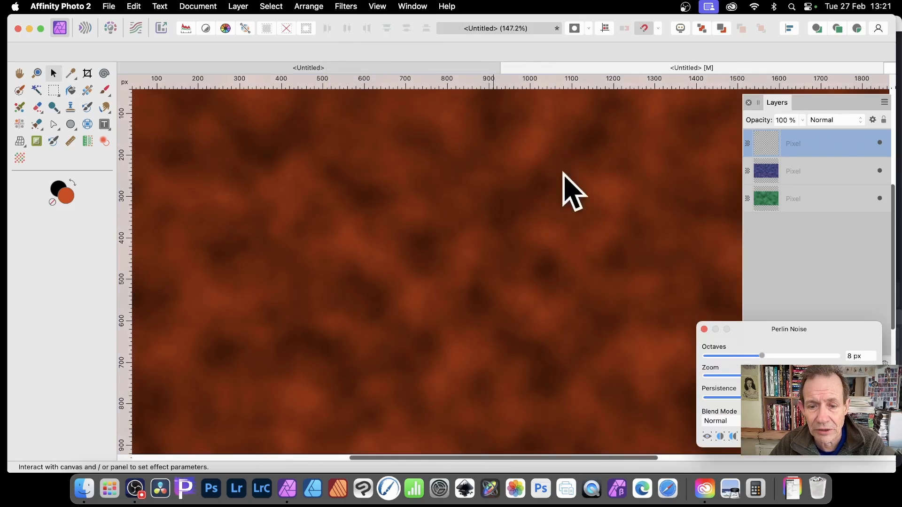
drag(761, 331, 511, 278)
click(507, 236)
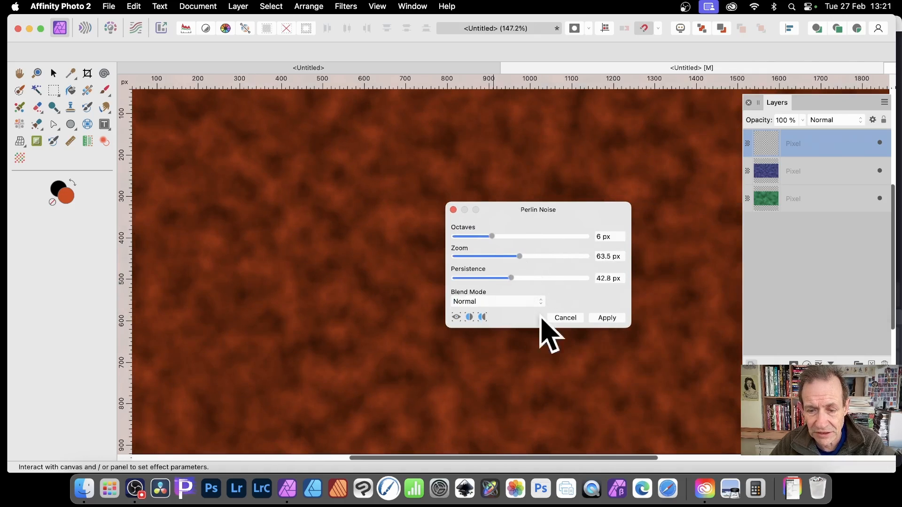
click(611, 319)
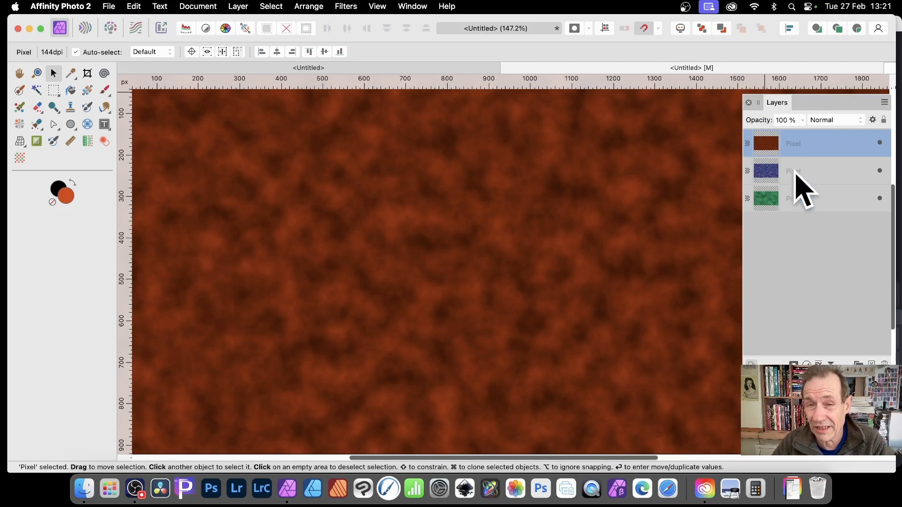
- Set the orange-red noise layer's blend mode to Soft Light and the blue noise layer's to Lighten
click(830, 121)
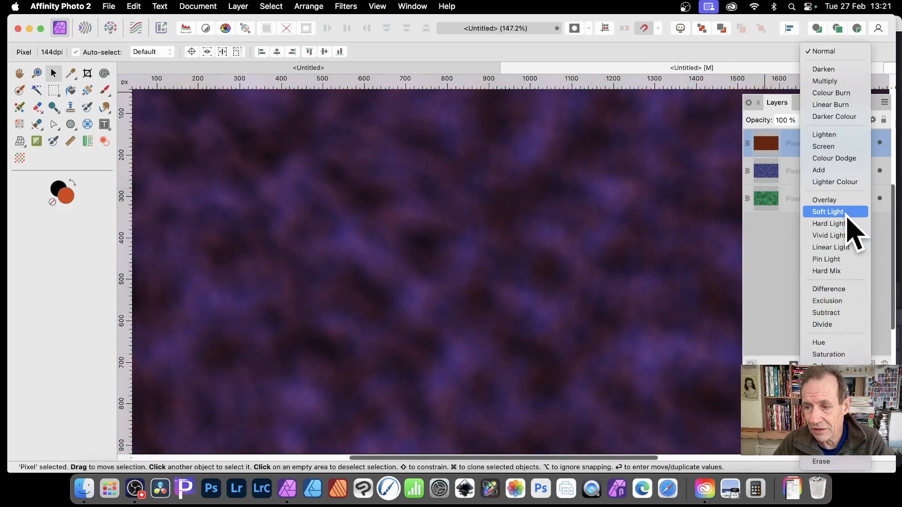
click(847, 213)
click(826, 173)
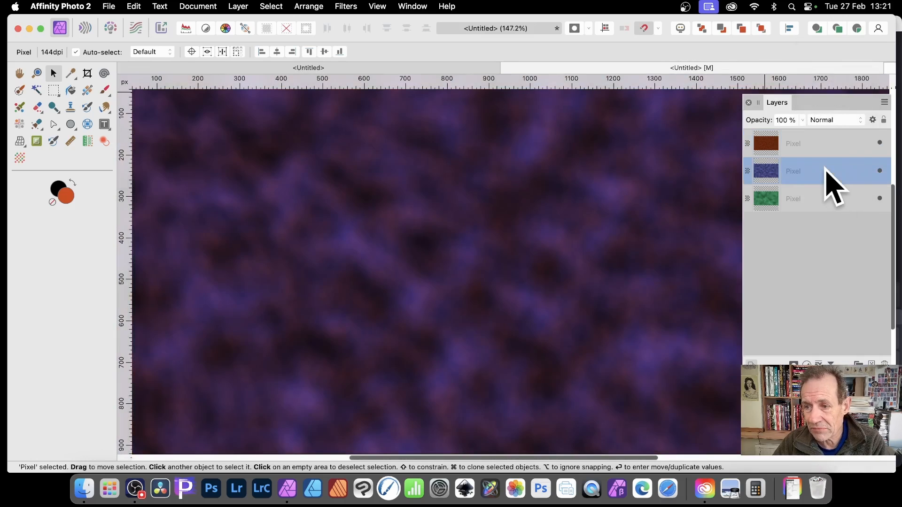
click(839, 121)
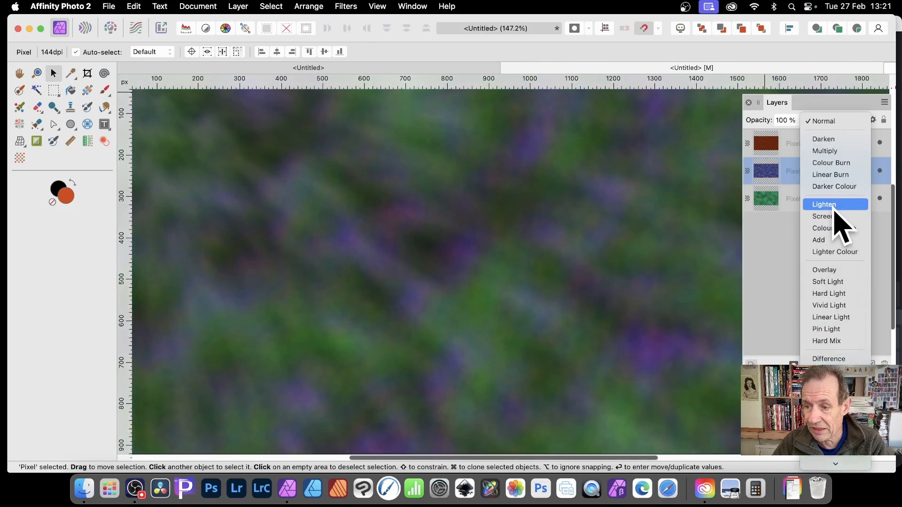
click(831, 206)
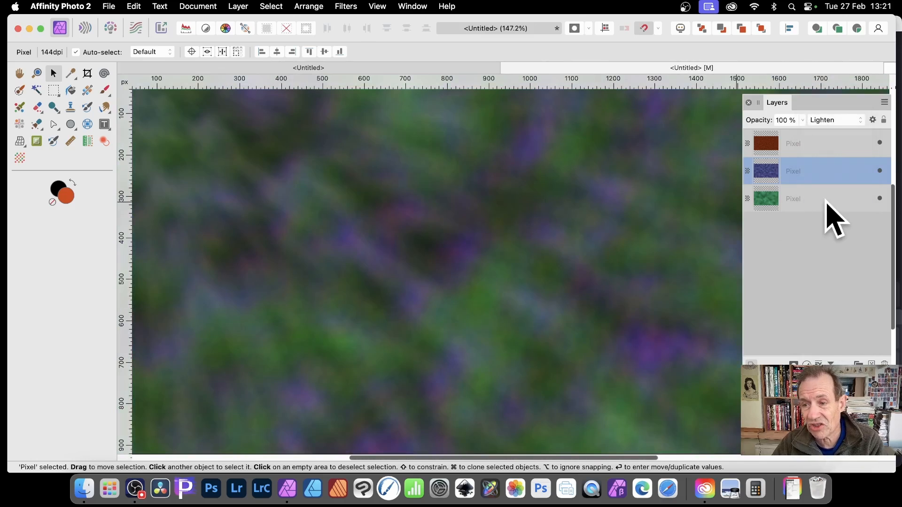
- Change the orange-red noise layer's blend mode to Difference
click(802, 198)
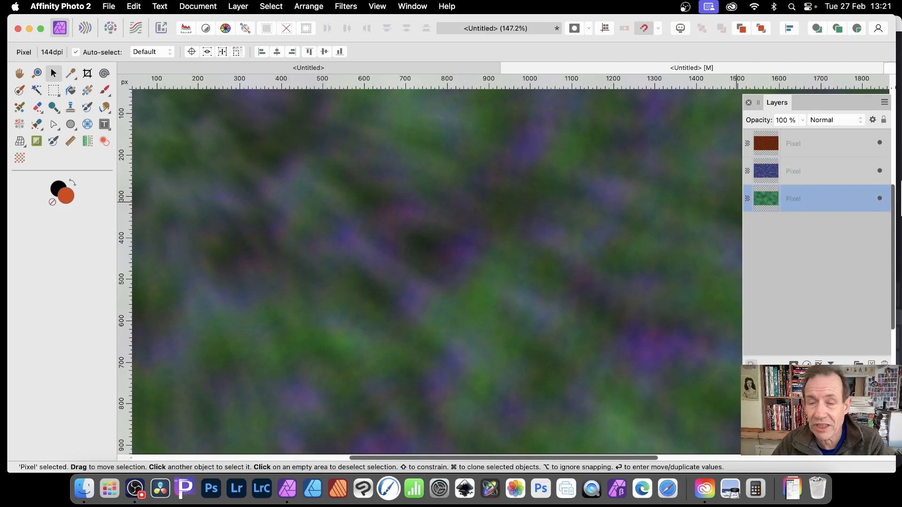
click(801, 144)
click(843, 121)
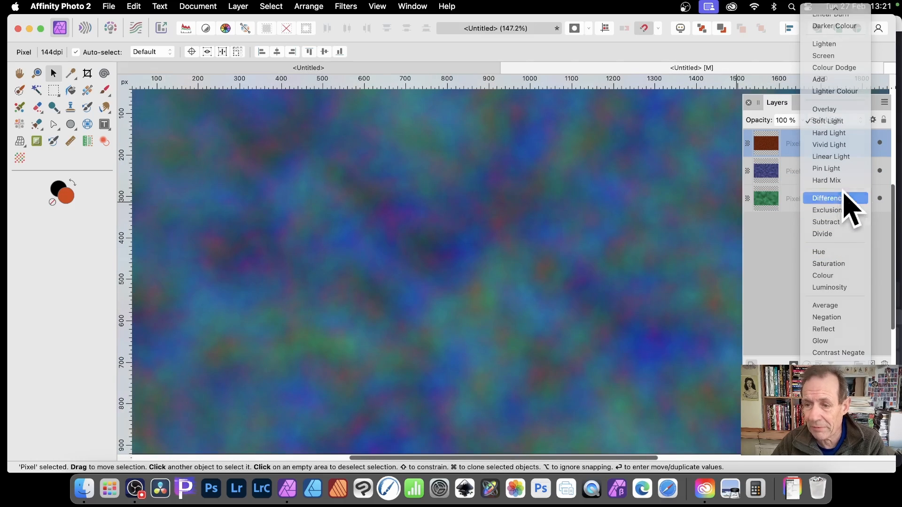
click(844, 198)
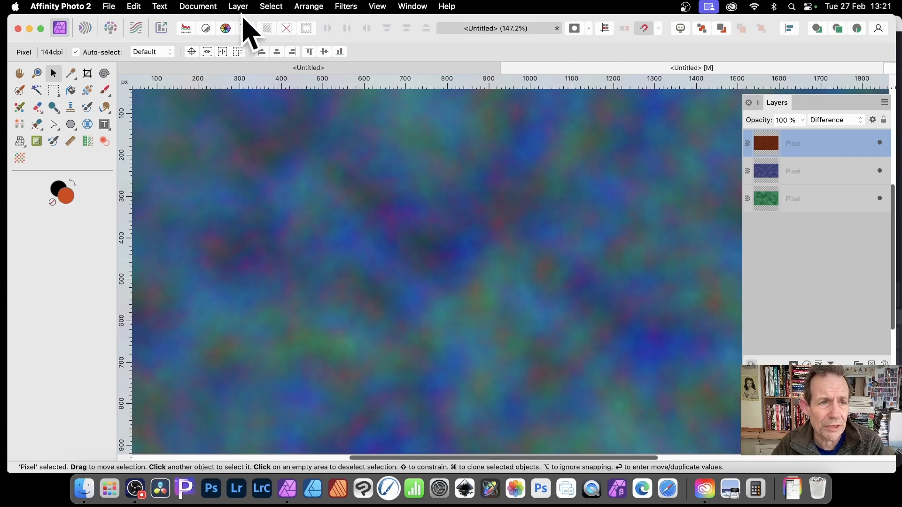
click(209, 6)
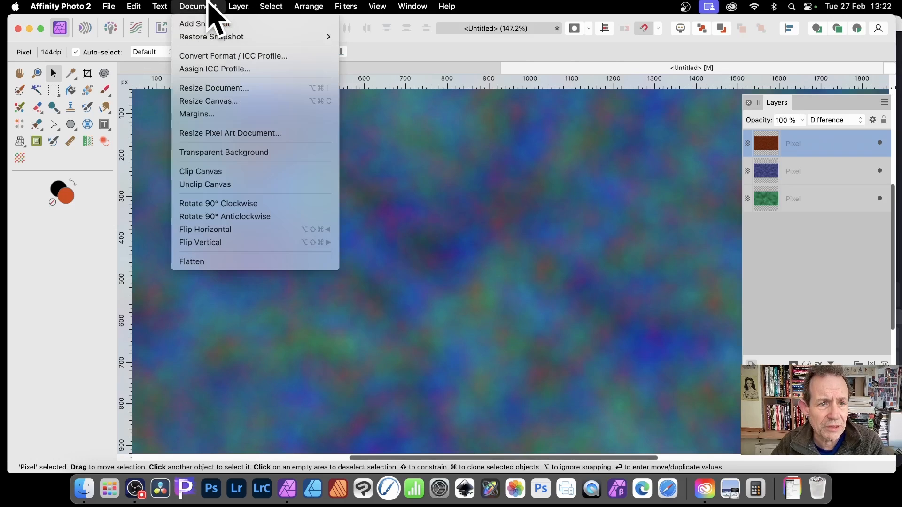
click(219, 55)
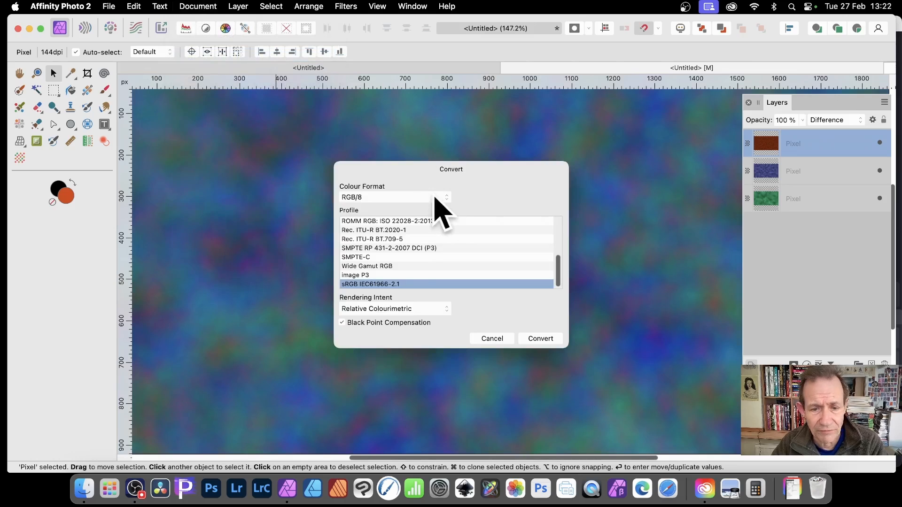
click(368, 199)
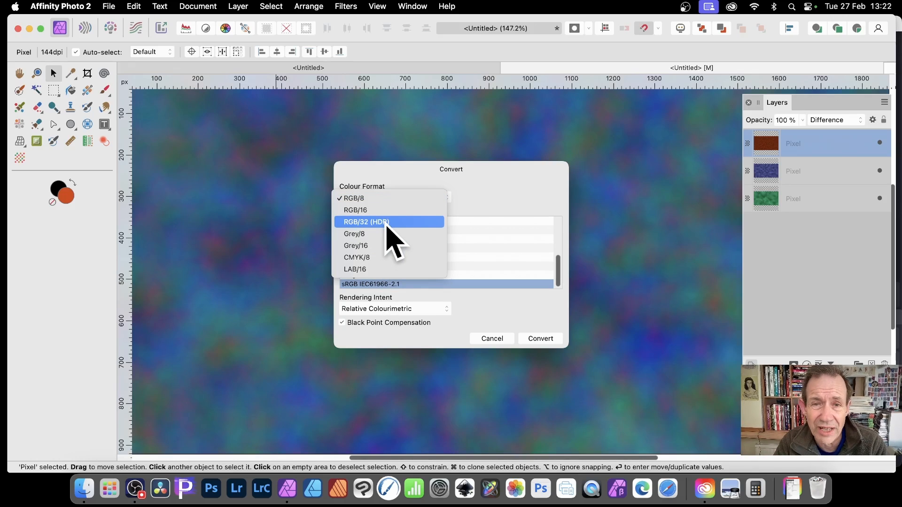
click(527, 324)
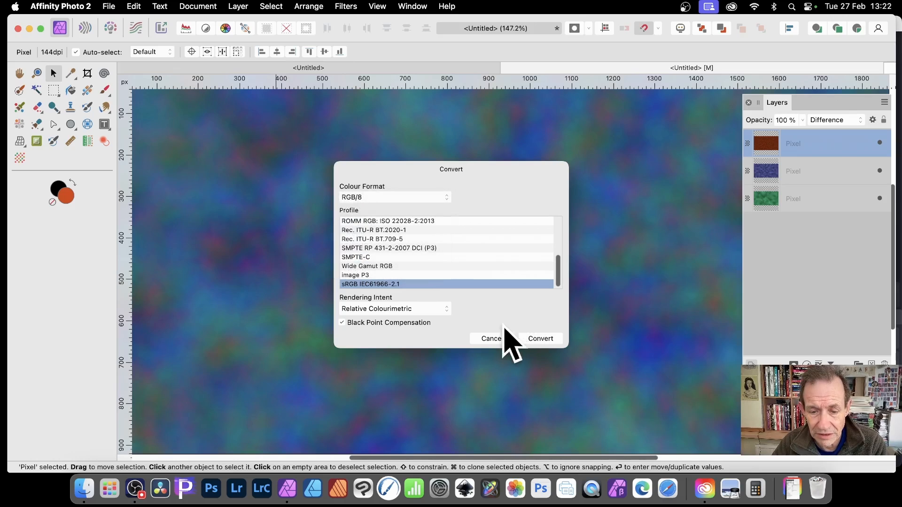
click(502, 339)
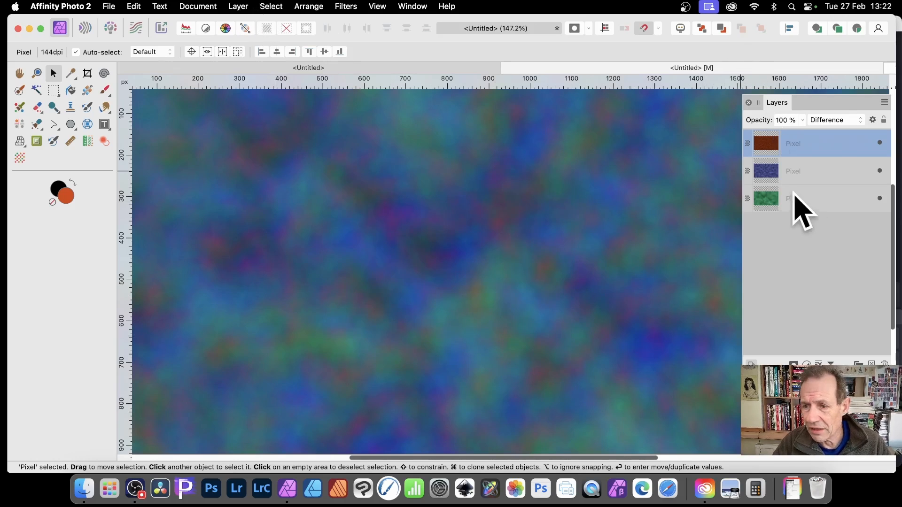
- Select all three noise layers and merge them into a single pixel layer
shift+click(807, 199)
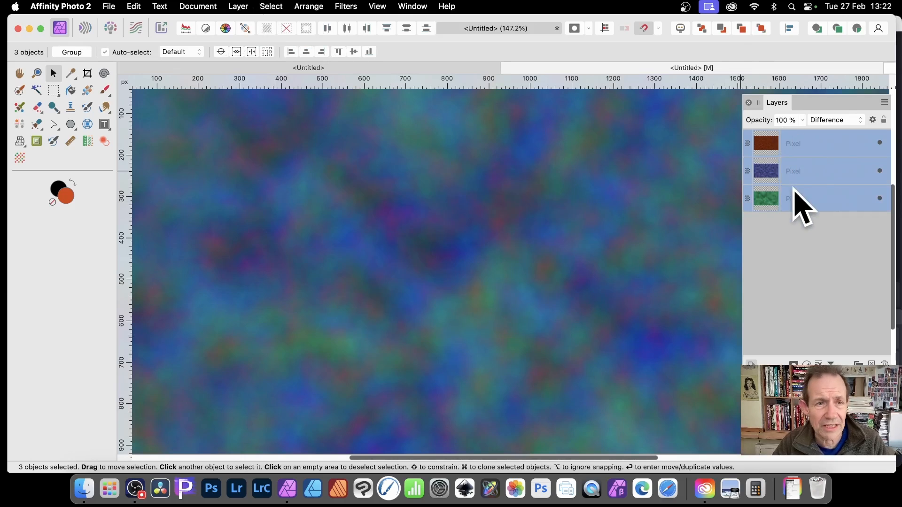
click(236, 6)
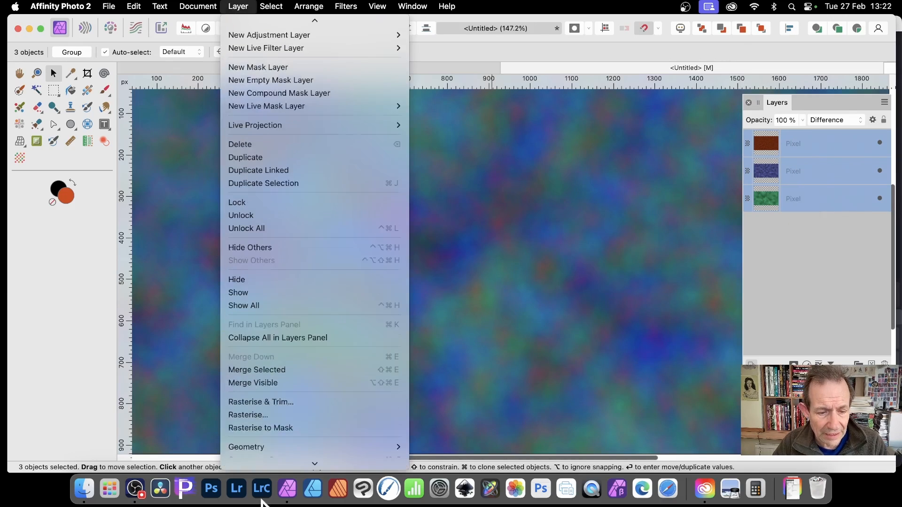
click(308, 357)
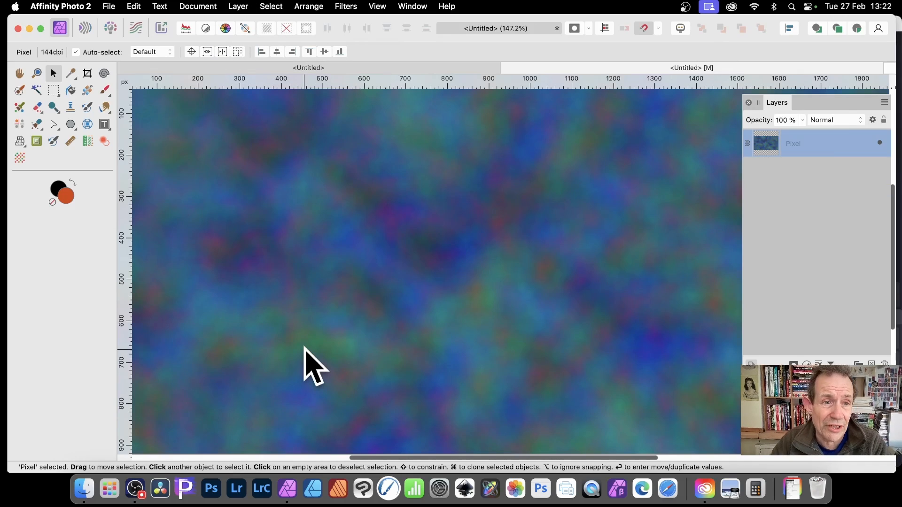
click(238, 6)
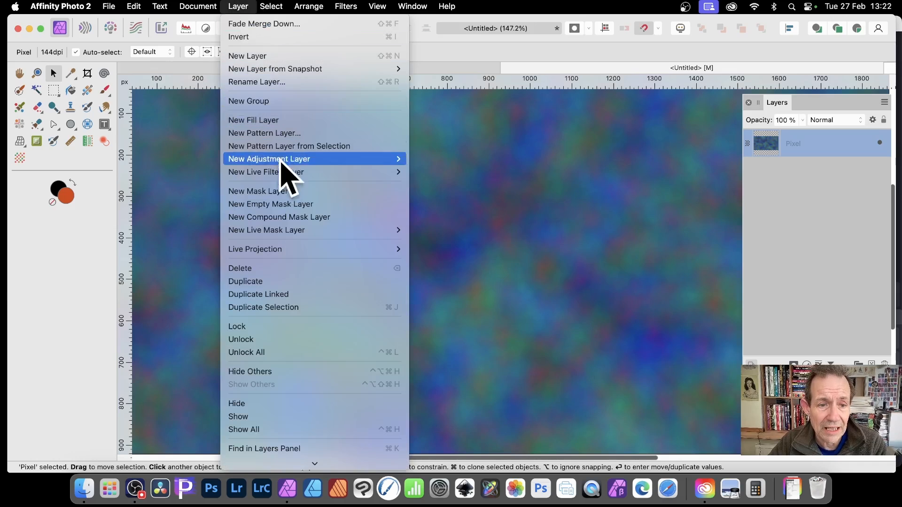
mouse_move(292, 160)
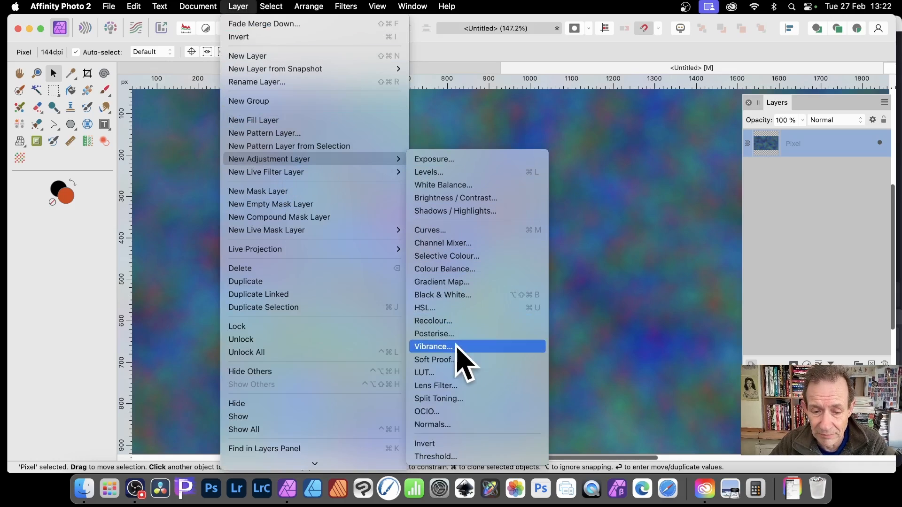
click(744, 278)
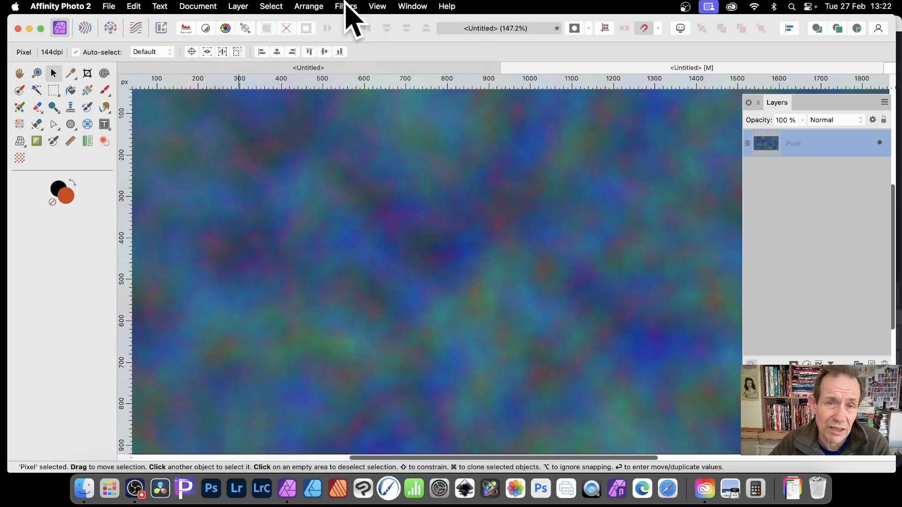
- Apply the Auto Levels colour filter to the merged noise layer
click(348, 5)
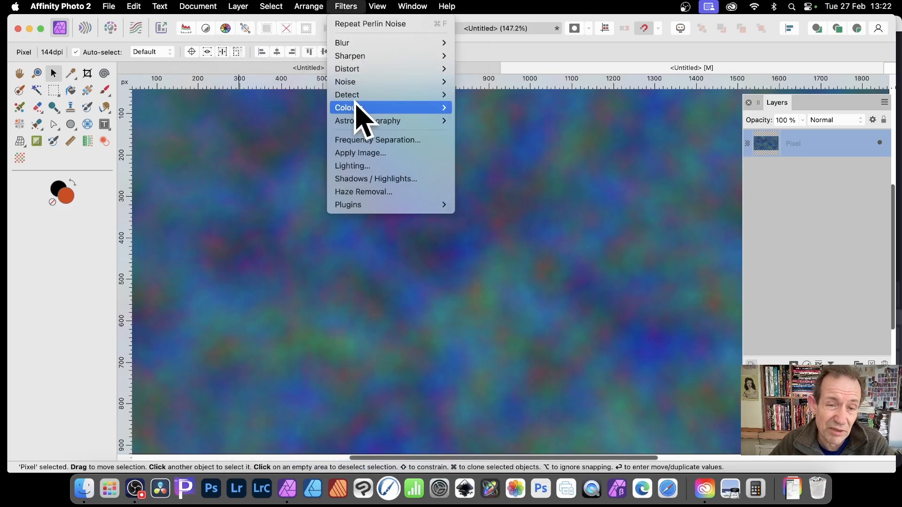
mouse_move(357, 109)
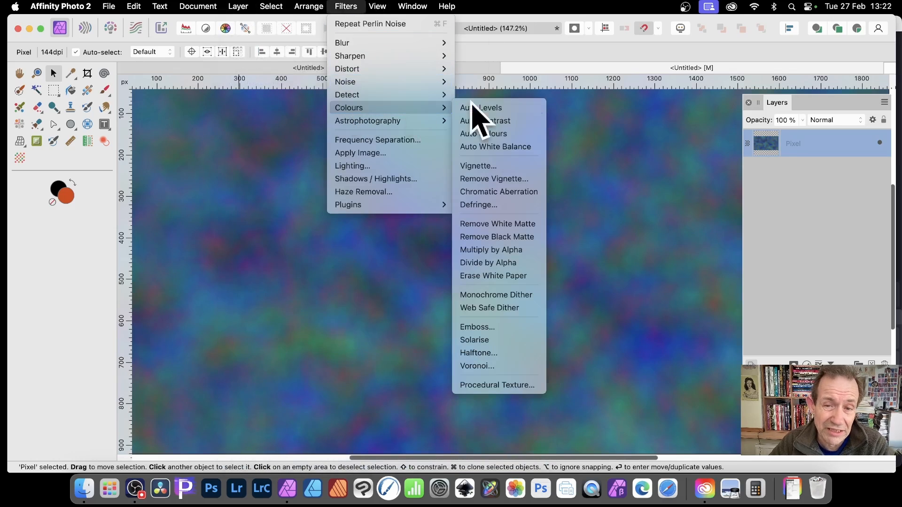
click(507, 107)
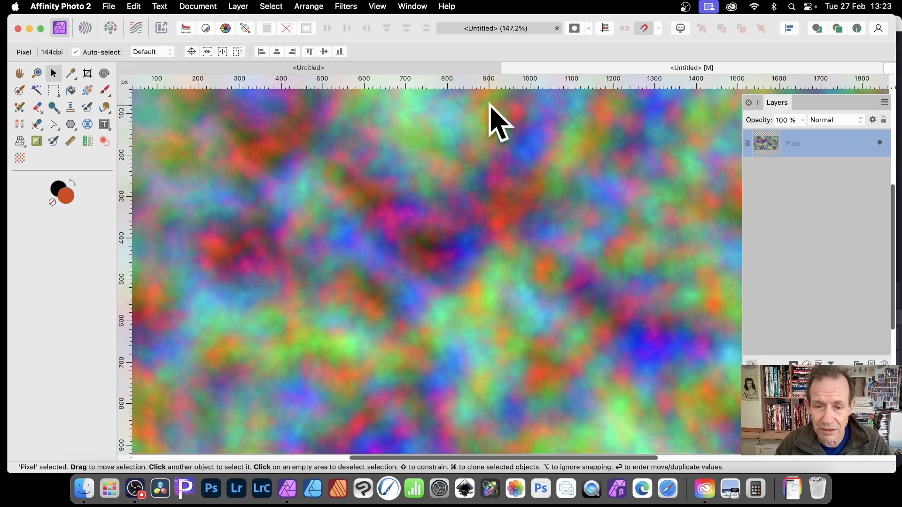
click(347, 7)
mouse_move(413, 69)
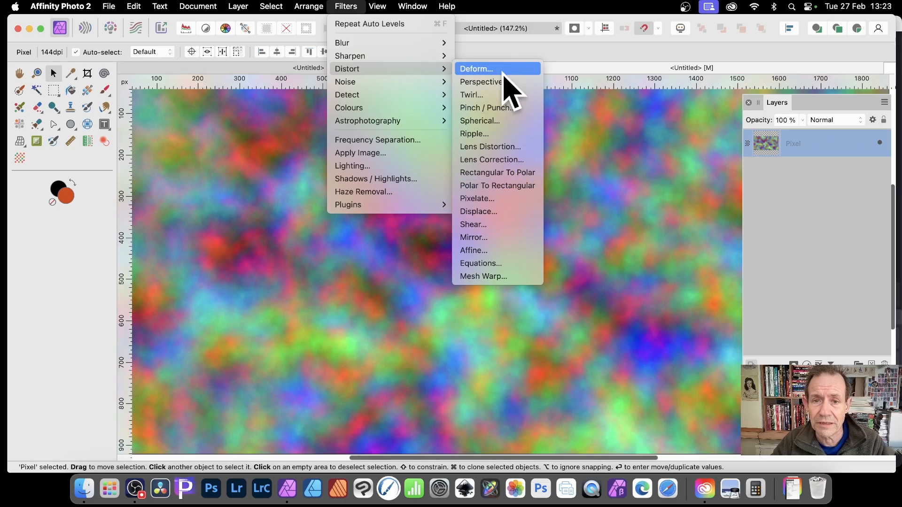
click(489, 69)
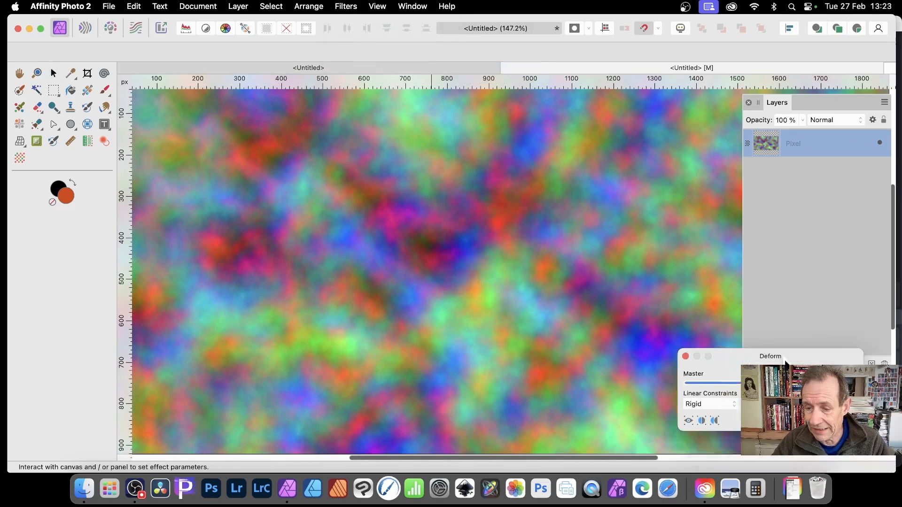
drag(784, 360, 630, 236)
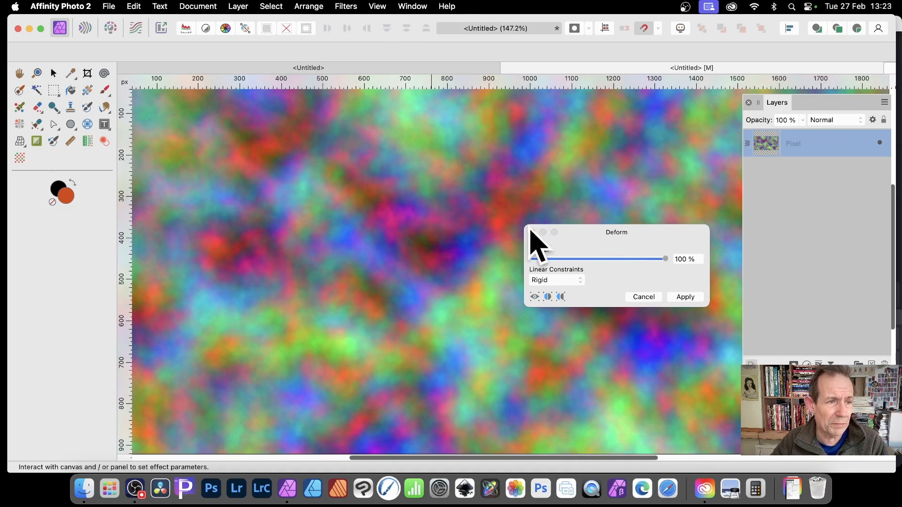
click(646, 297)
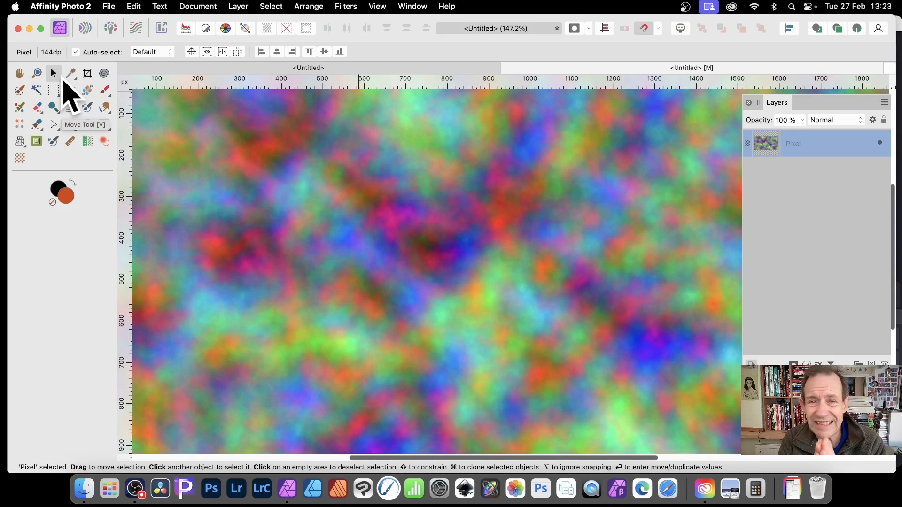
- Start the Deform distortion filter and place seven handles in a diagonal row from the canvas's upper left towards its lower right
click(348, 7)
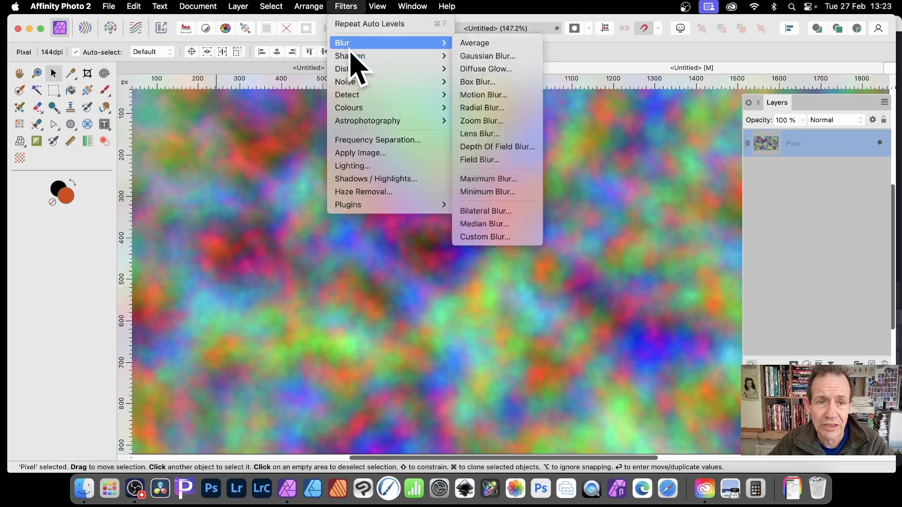
mouse_move(351, 68)
click(482, 70)
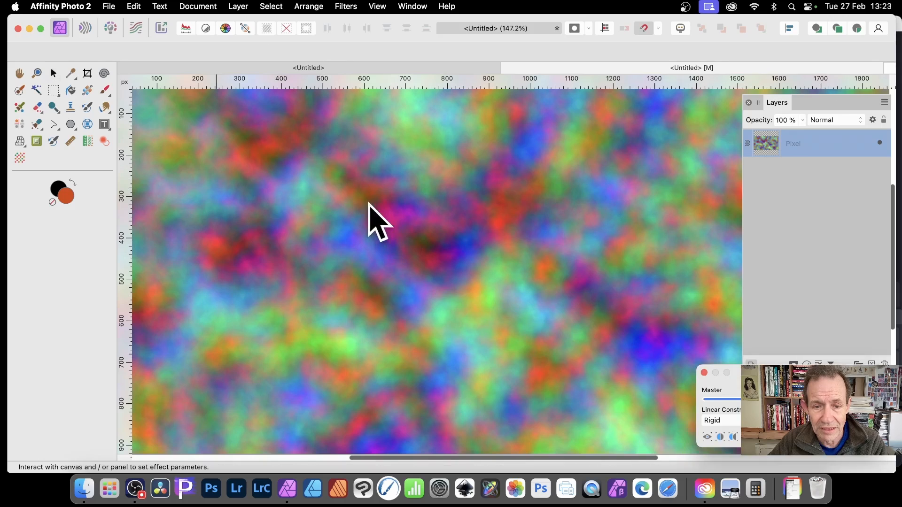
click(322, 192)
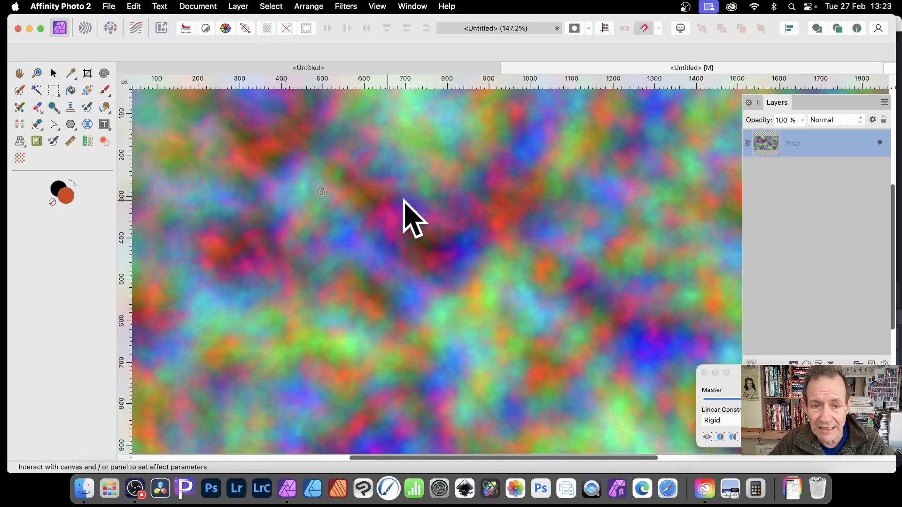
click(374, 211)
click(396, 238)
click(420, 271)
click(451, 309)
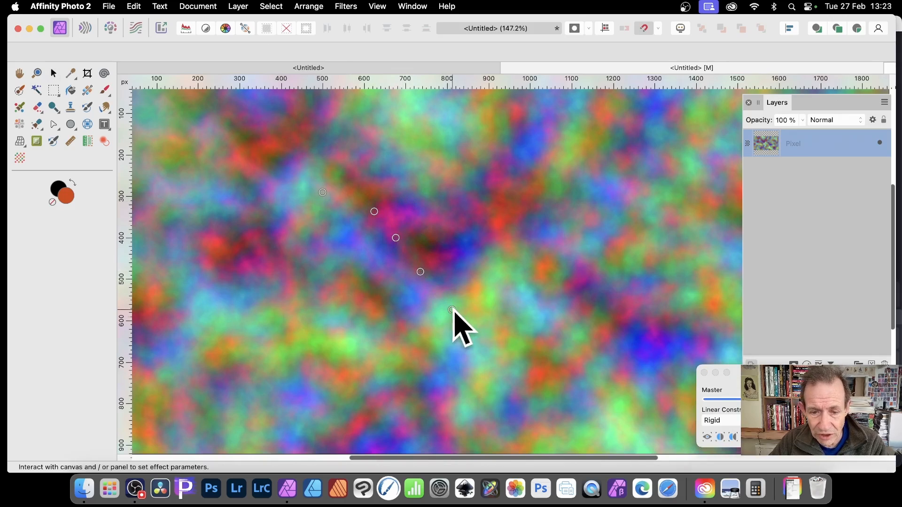
click(503, 343)
click(563, 363)
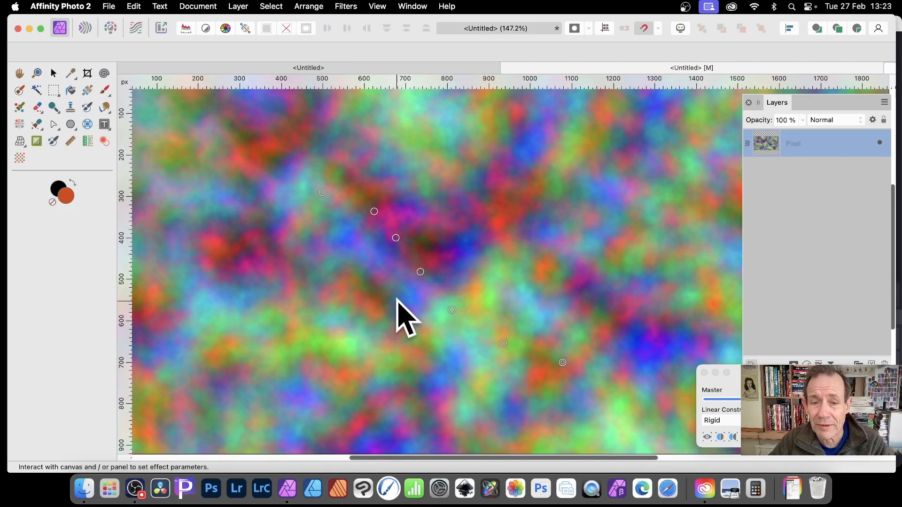
- Set the Deform filter's linear constraints to Similarity, moving its dialog into view
drag(770, 383, 628, 219)
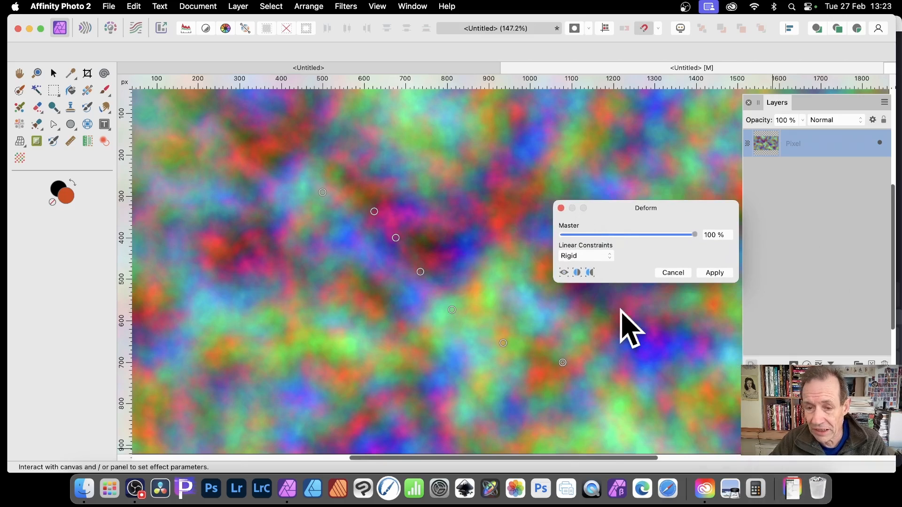
click(582, 258)
click(583, 269)
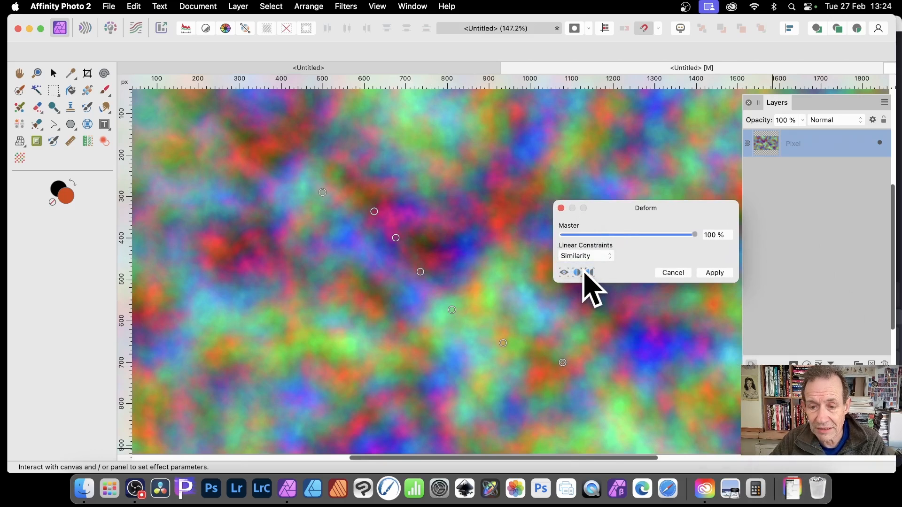
- Pull two central Deform handles to the canvas's upper right, one to the lower left and one back towards the upper-left handle
drag(420, 271, 600, 160)
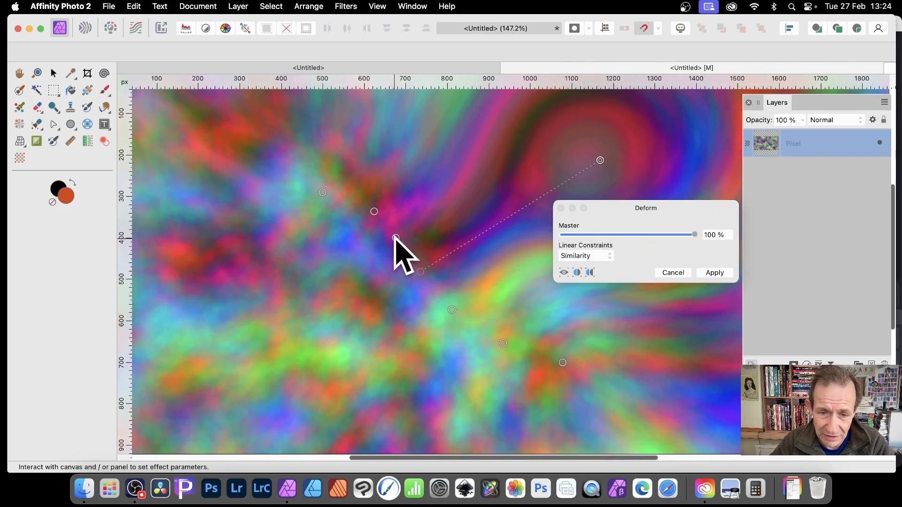
drag(396, 238, 593, 178)
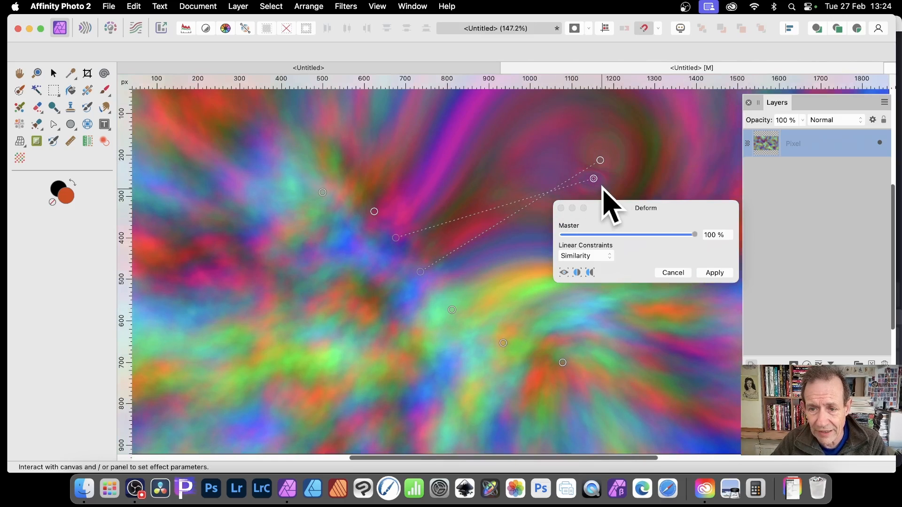
drag(374, 211, 279, 364)
drag(452, 310, 323, 192)
mouse_move(374, 211)
mouse_down()
mouse_move(359, 198)
mouse_move(370, 206)
mouse_up()
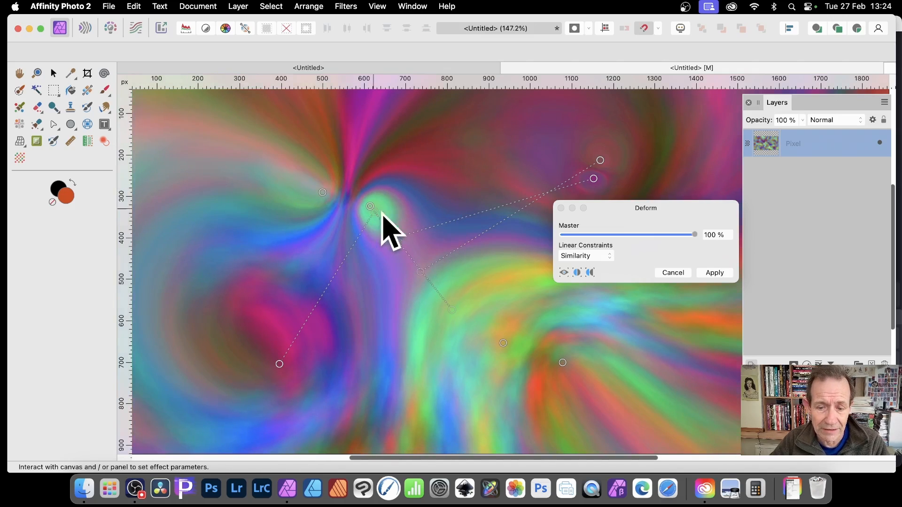
- Pull the lowest Deform handle to the canvas's lower left, drag new handles at the centre and upper right, and apply the warp
drag(562, 363, 268, 386)
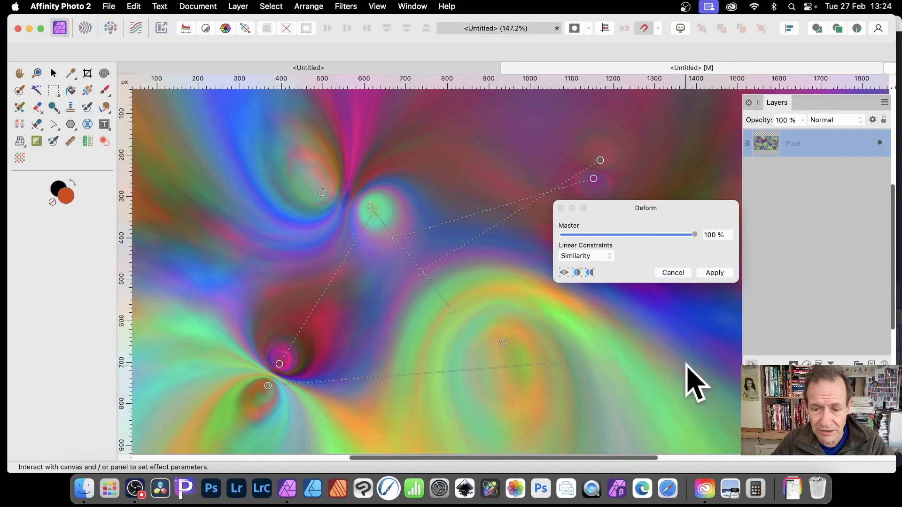
drag(530, 320, 752, 393)
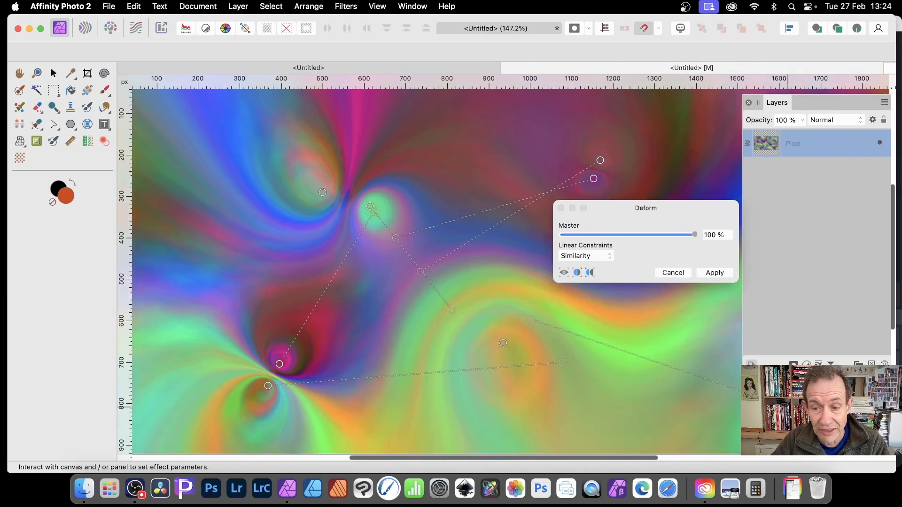
click(664, 130)
drag(664, 131, 651, 146)
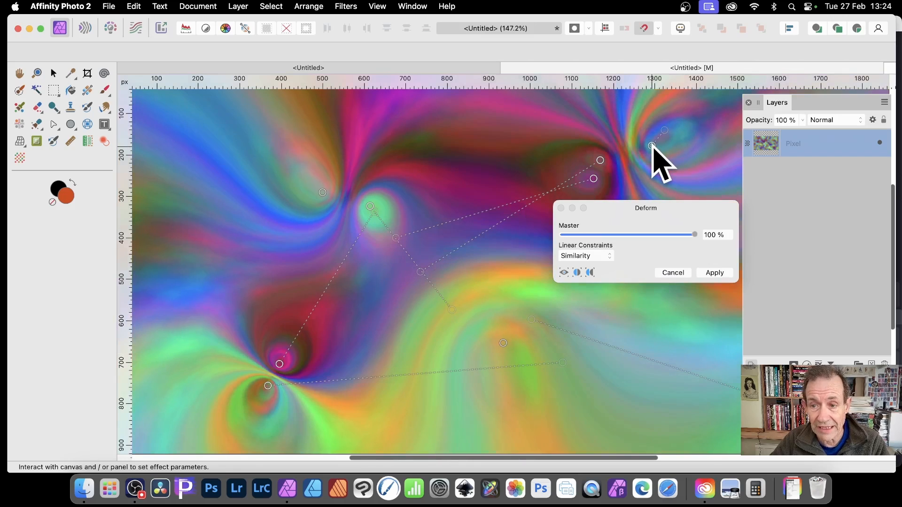
click(715, 272)
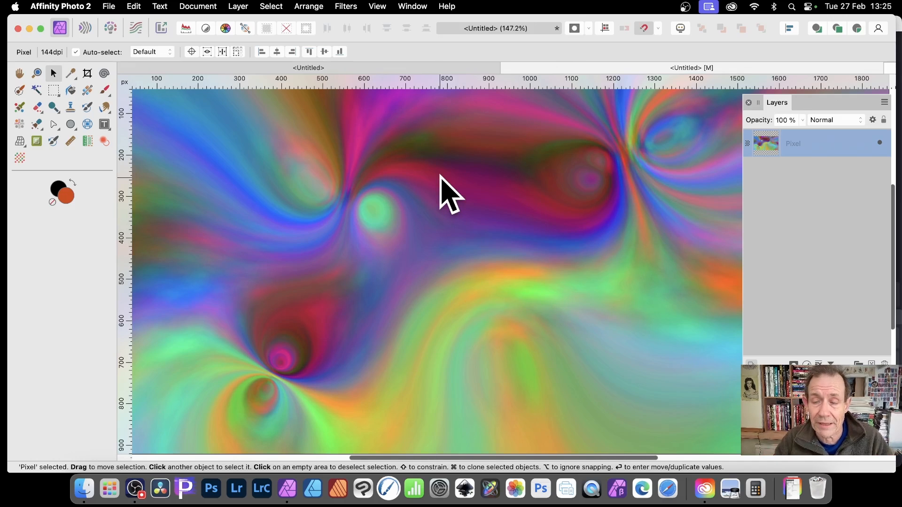
- Duplicate the warped pixel layer and flip the copy horizontally
click(237, 6)
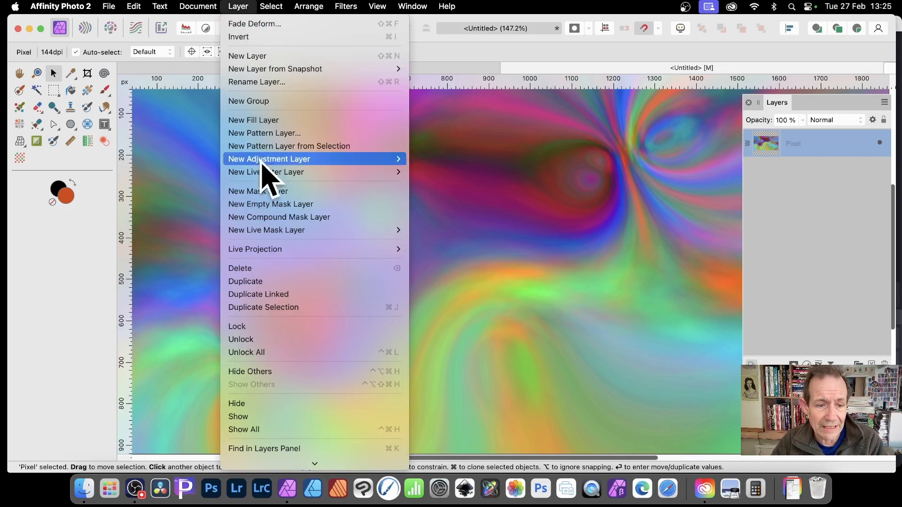
click(262, 281)
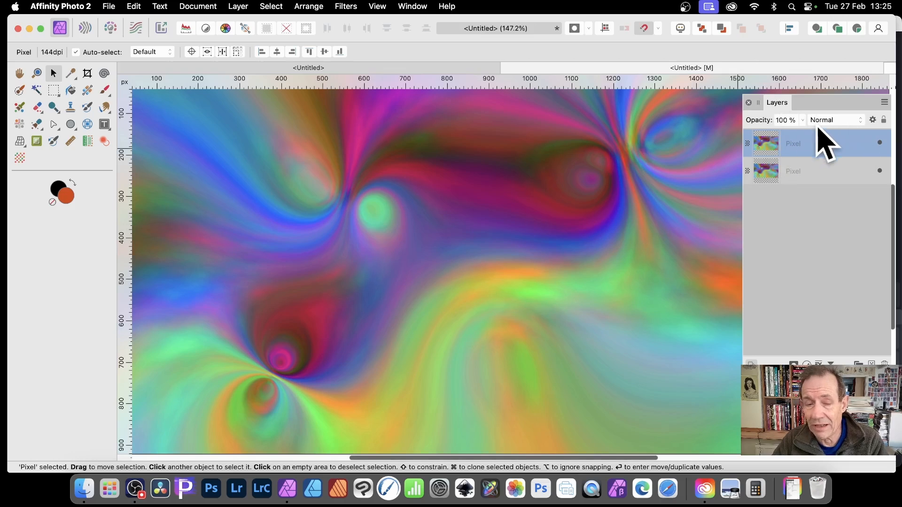
click(837, 121)
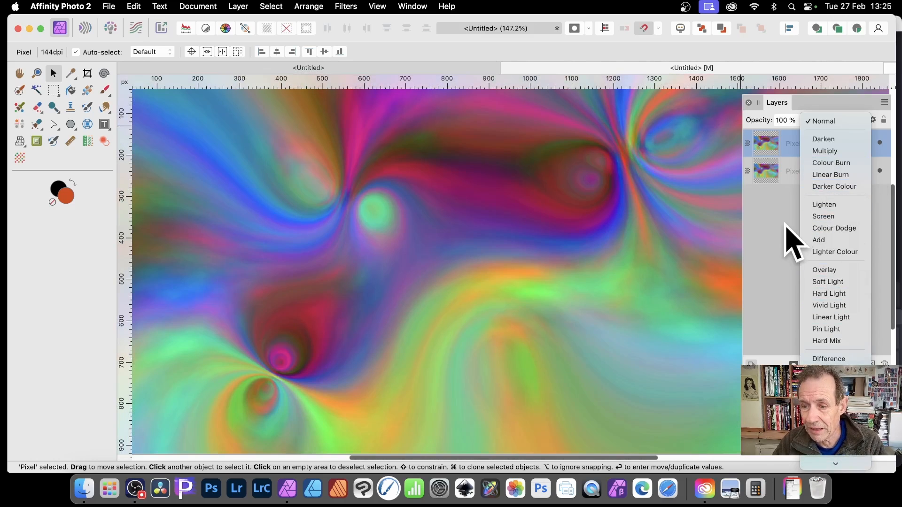
click(781, 225)
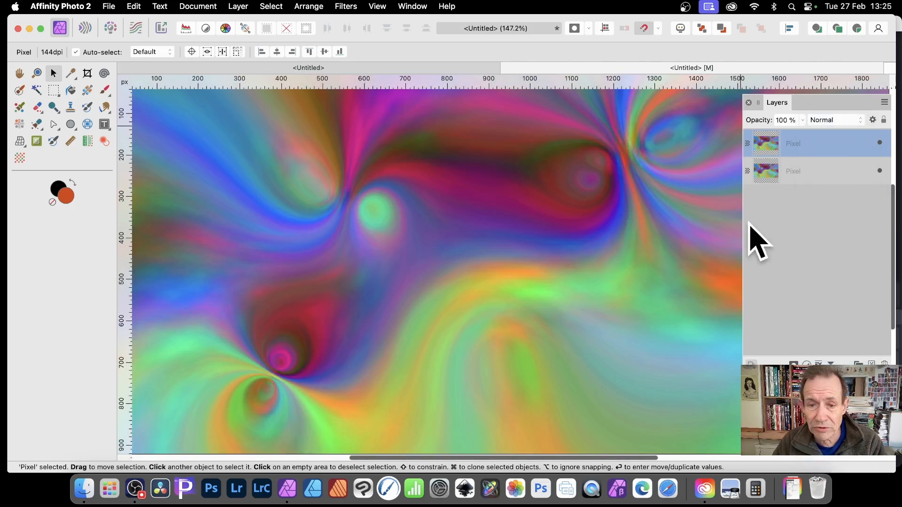
right_click(416, 170)
mouse_move(459, 384)
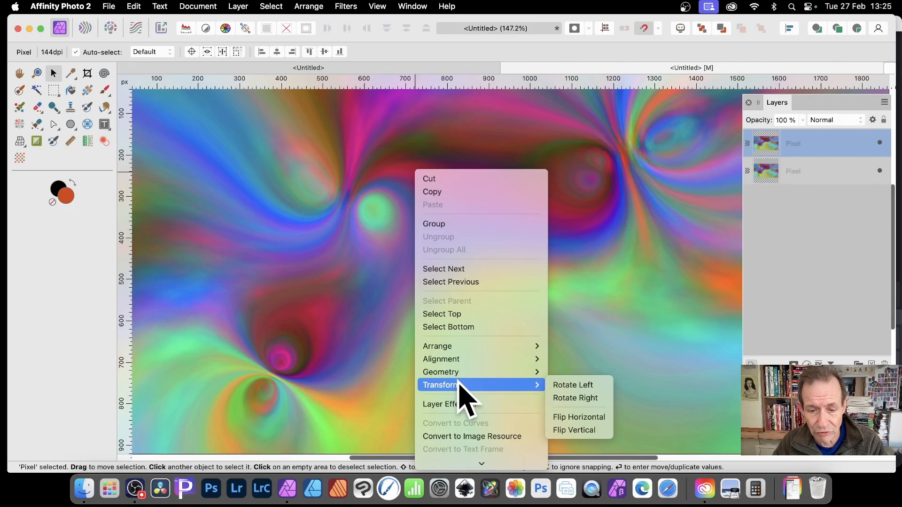
click(588, 417)
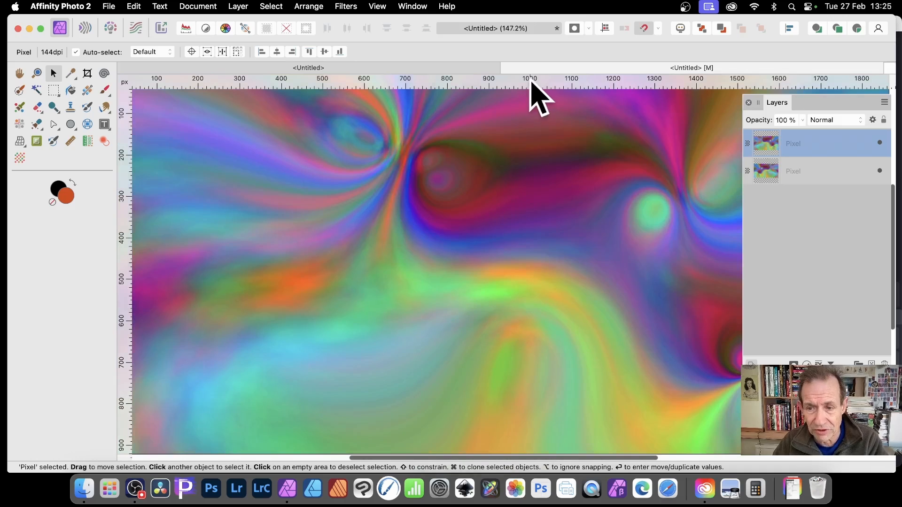
- Set the flipped copy's blend mode to Negation
click(831, 120)
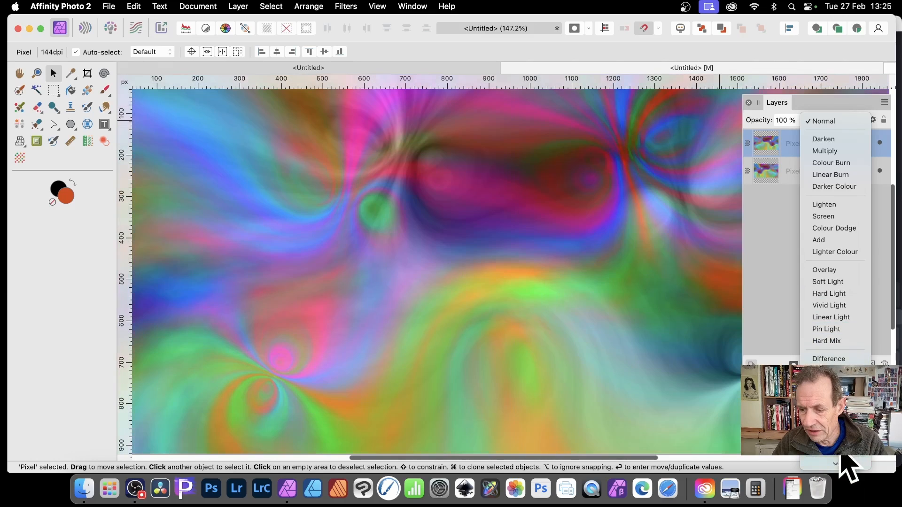
mouse_move(837, 464)
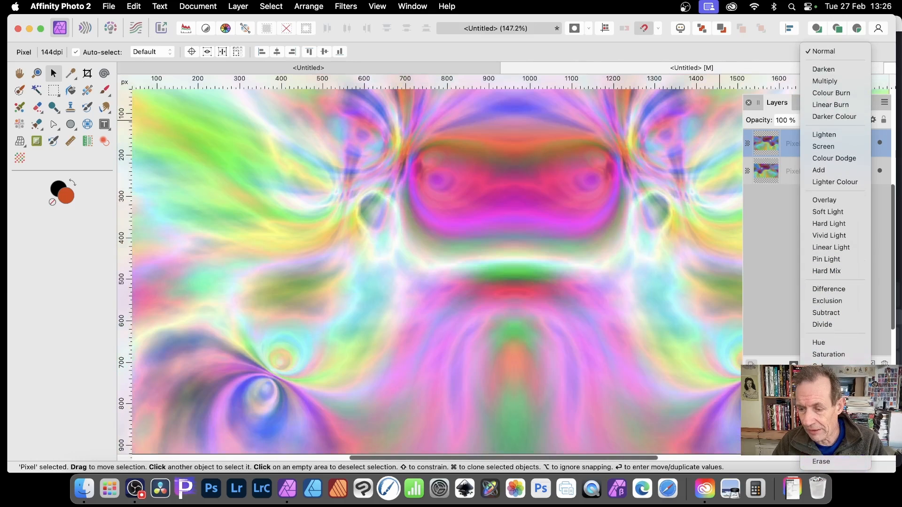
click(829, 409)
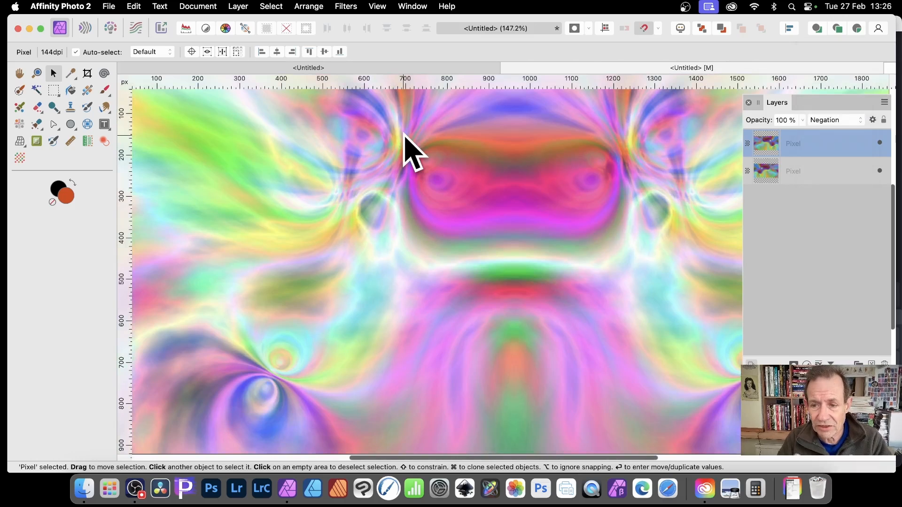
- Select both pixel layers and merge them into a single layer
shift+click(808, 170)
click(237, 6)
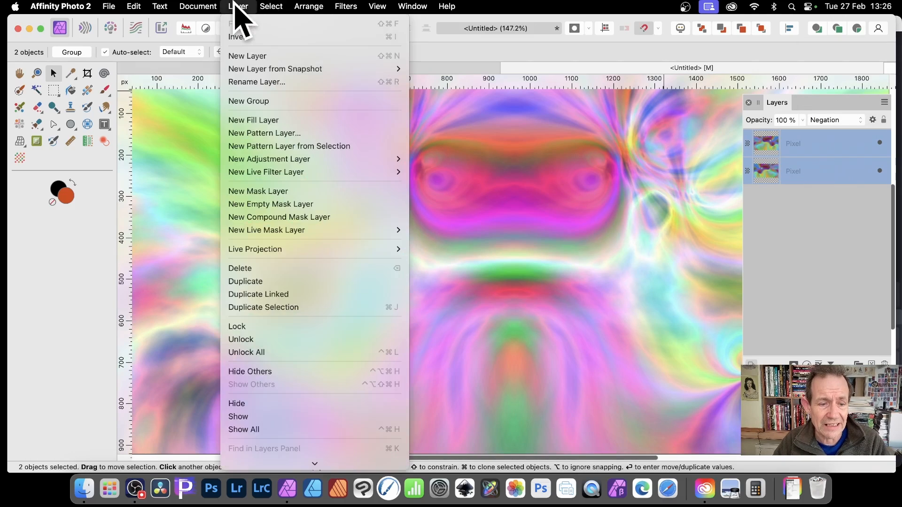
click(314, 365)
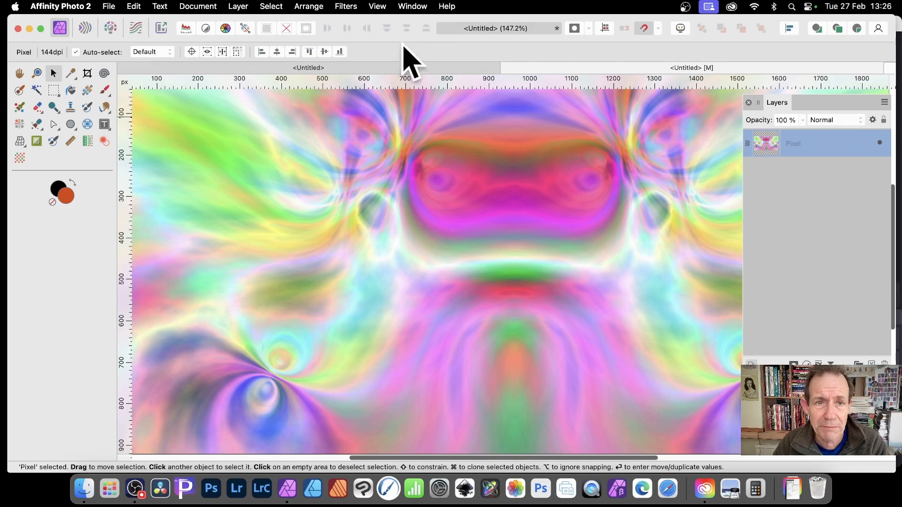
- Apply a Motion Blur filter to the merged layer with a 275.6 px radius and 160° rotation
click(343, 6)
mouse_move(357, 43)
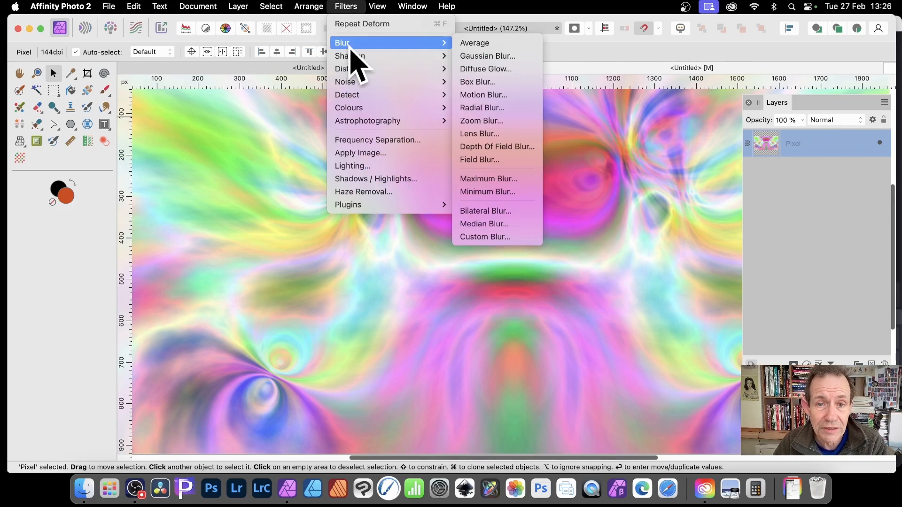
click(494, 94)
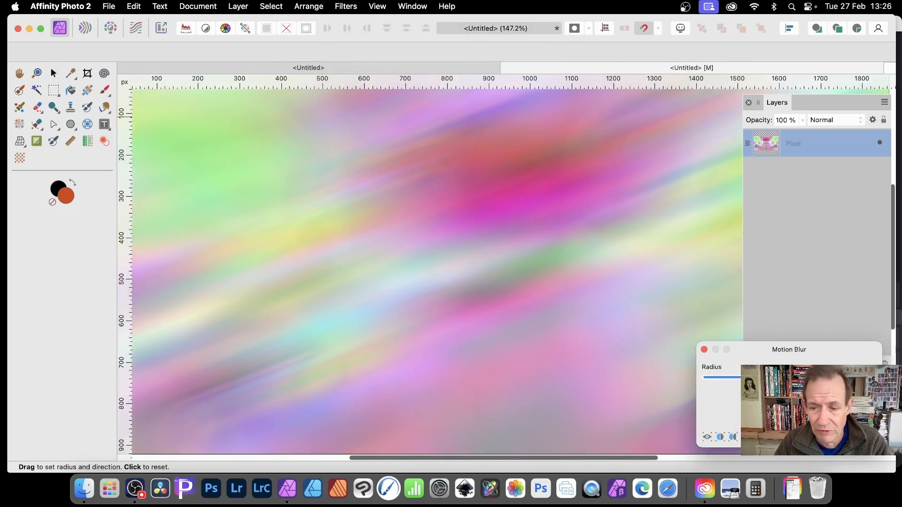
drag(789, 360, 595, 279)
drag(445, 246, 463, 235)
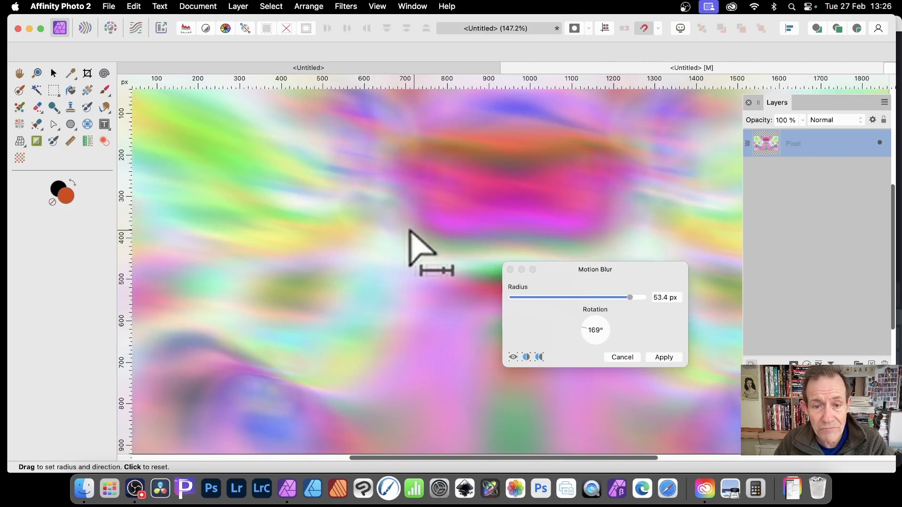
drag(408, 230, 525, 257)
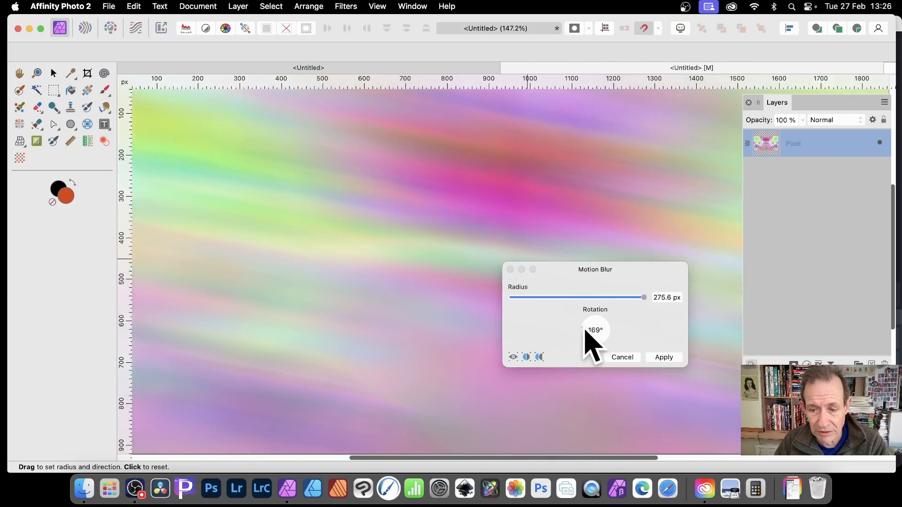
click(586, 330)
drag(586, 330, 583, 326)
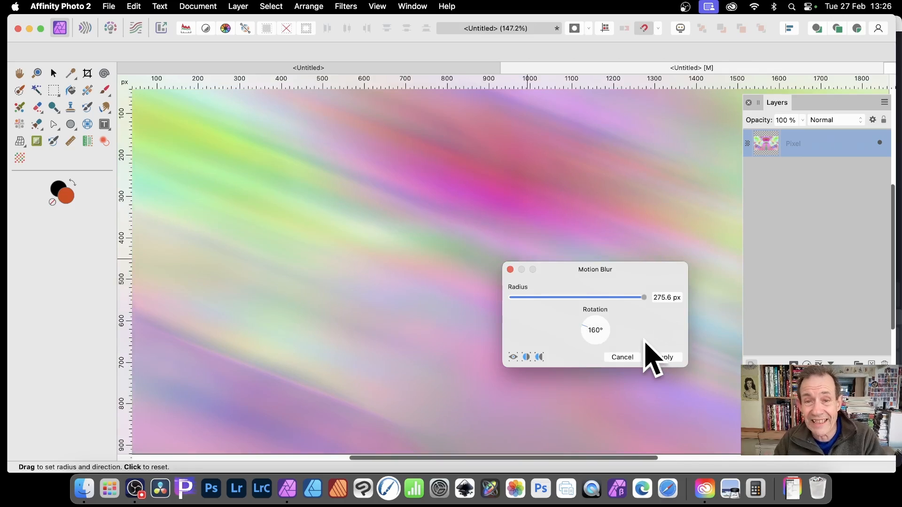
click(667, 357)
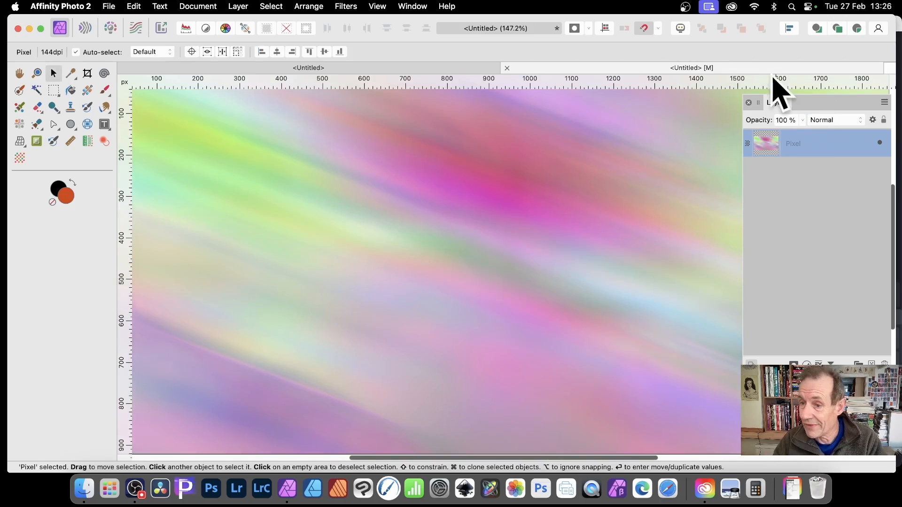
click(346, 6)
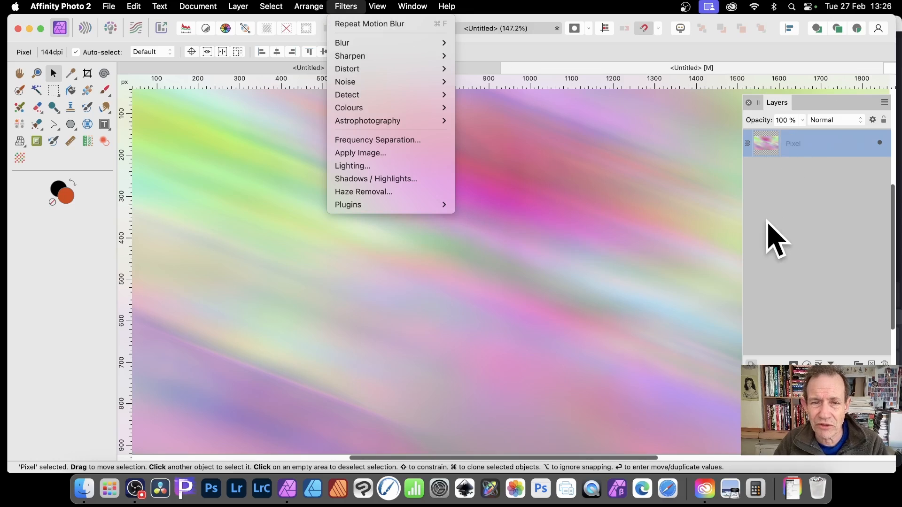
key(Escape)
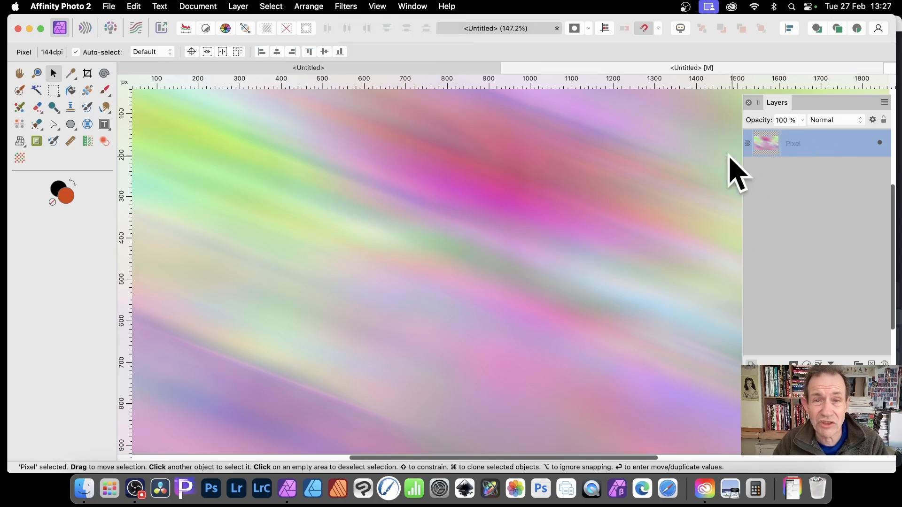
- Duplicate the motion-blurred layer and flip the copy horizontally
click(239, 6)
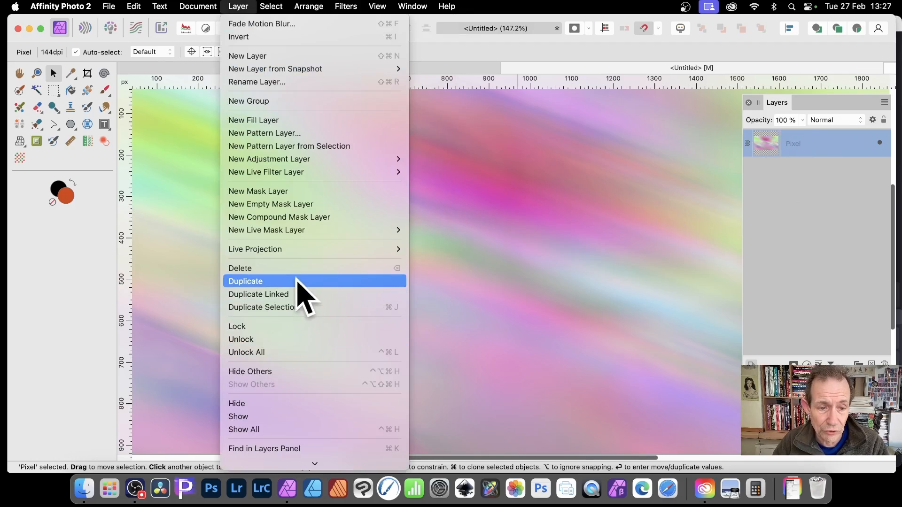
click(295, 281)
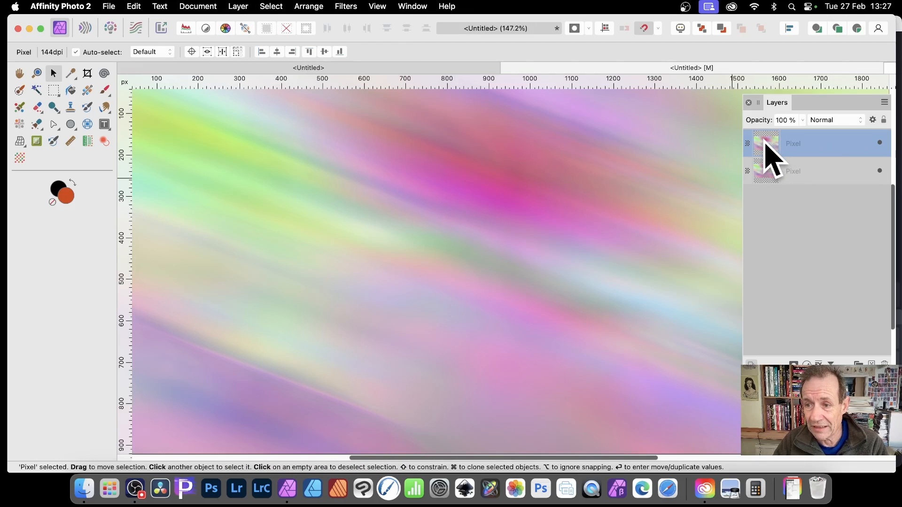
right_click(325, 129)
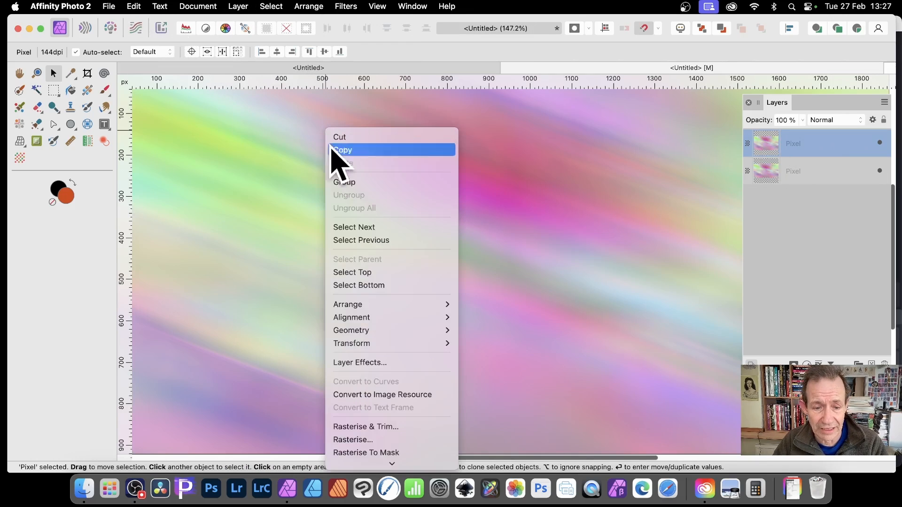
mouse_move(381, 345)
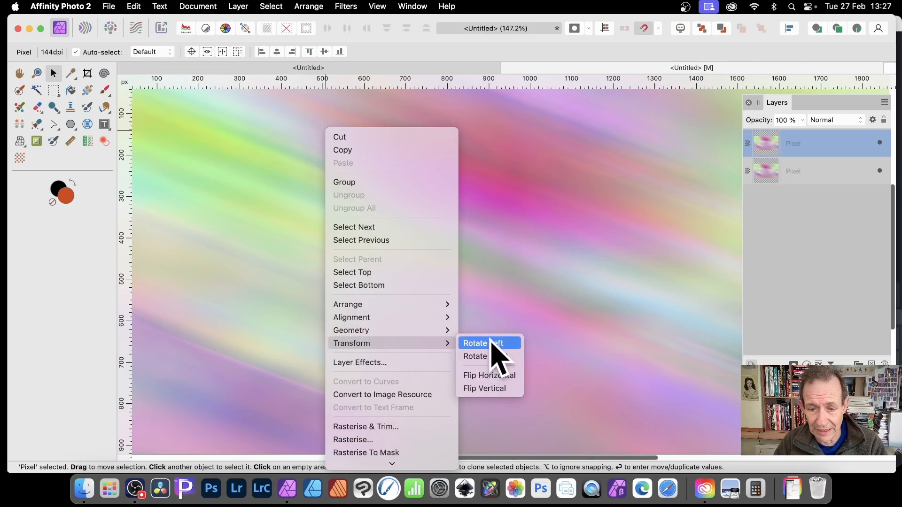
click(498, 377)
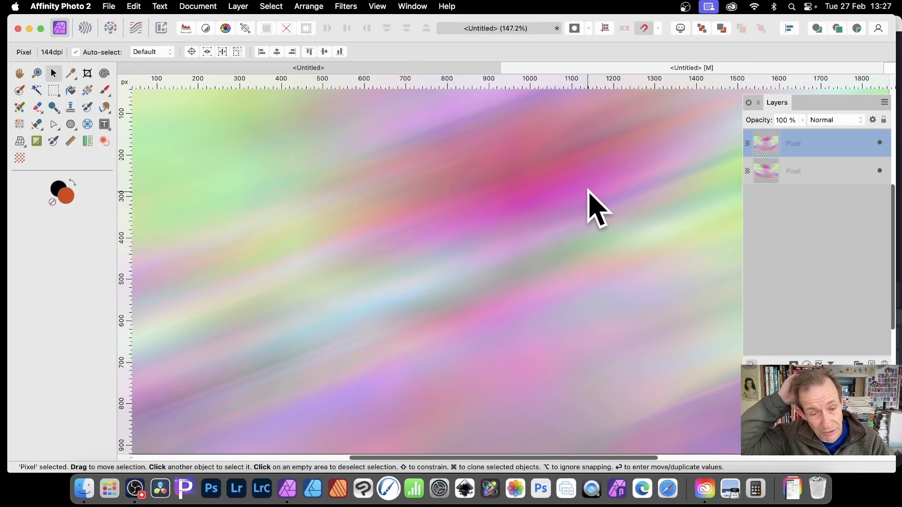
- Set the blurred copy's blend mode to Darker Colour
click(829, 120)
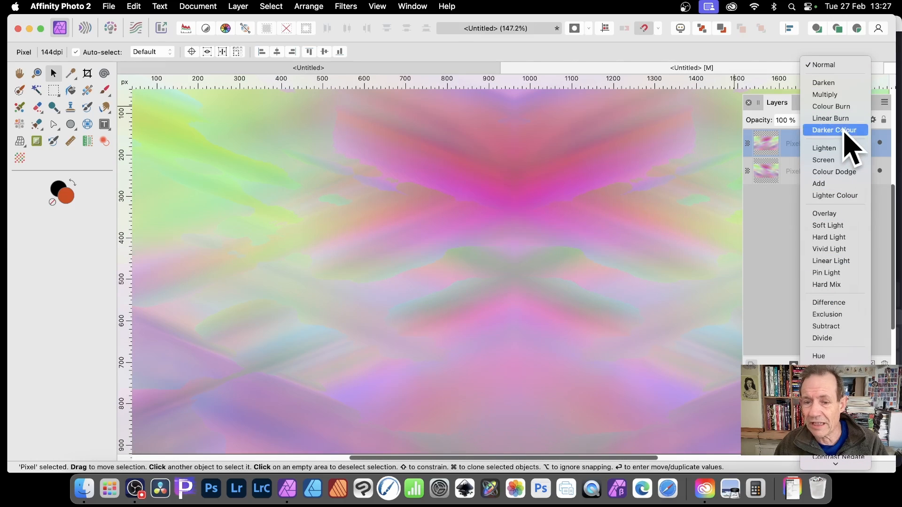
click(844, 133)
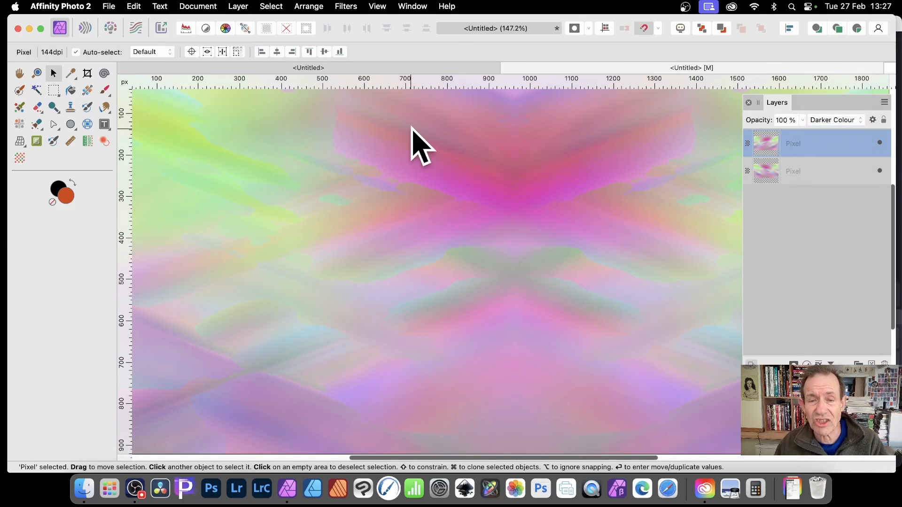
- Delete both pixel layers to empty the canvas
key(Delete)
key(Delete)
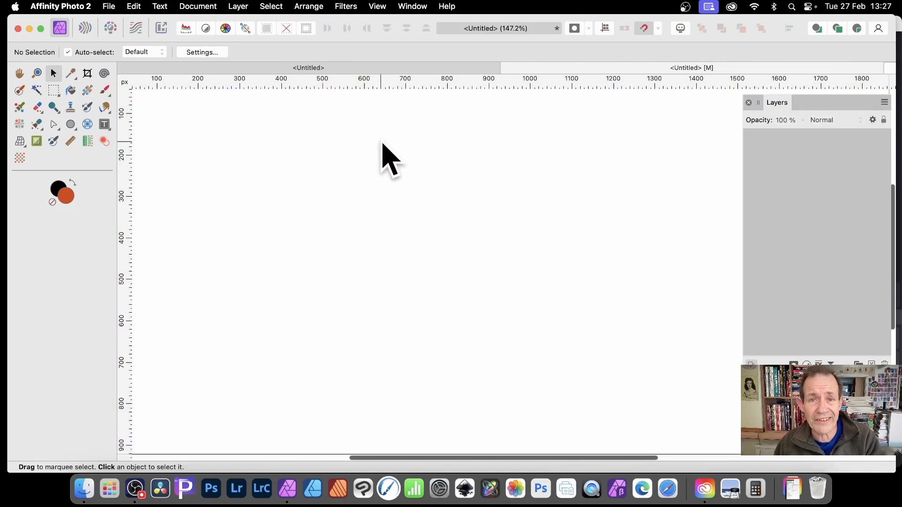
- Convert the document's colour format to RGB/32 (HDR) with the sRGB IEC61966-2.1 (Linear) profile
click(197, 6)
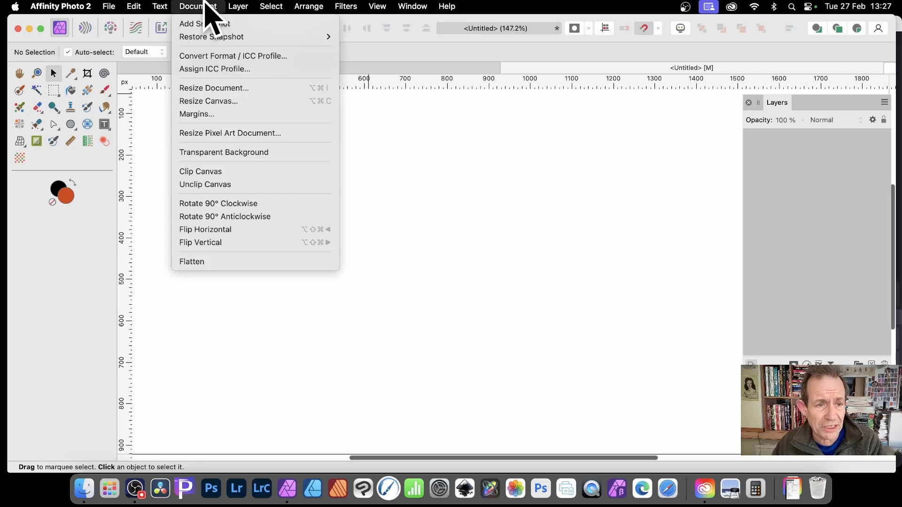
click(215, 56)
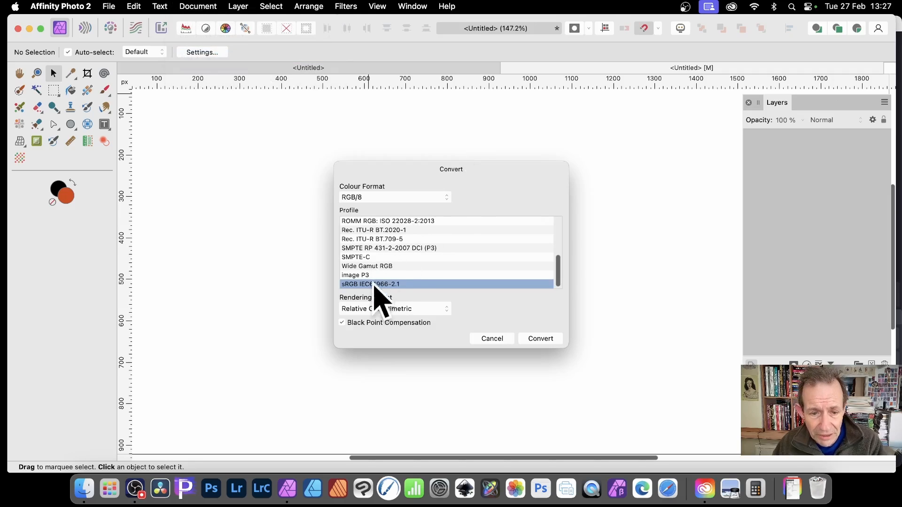
click(368, 198)
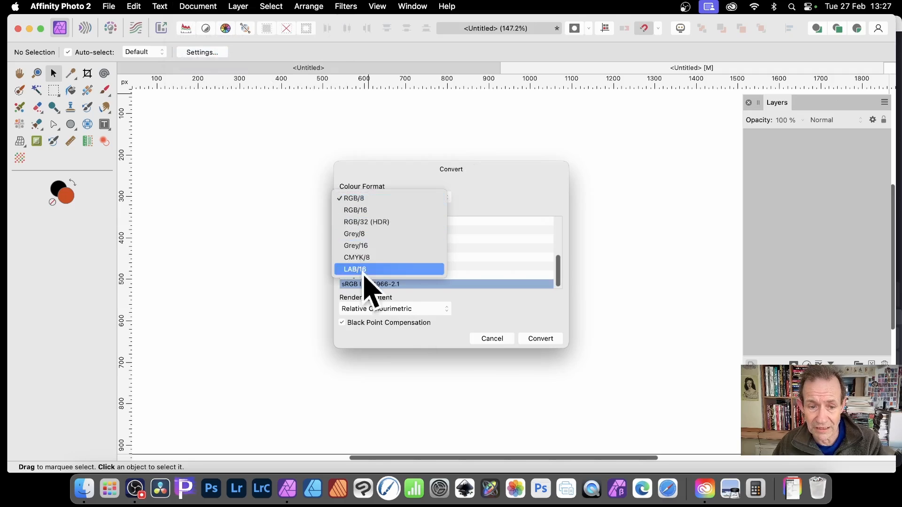
click(375, 222)
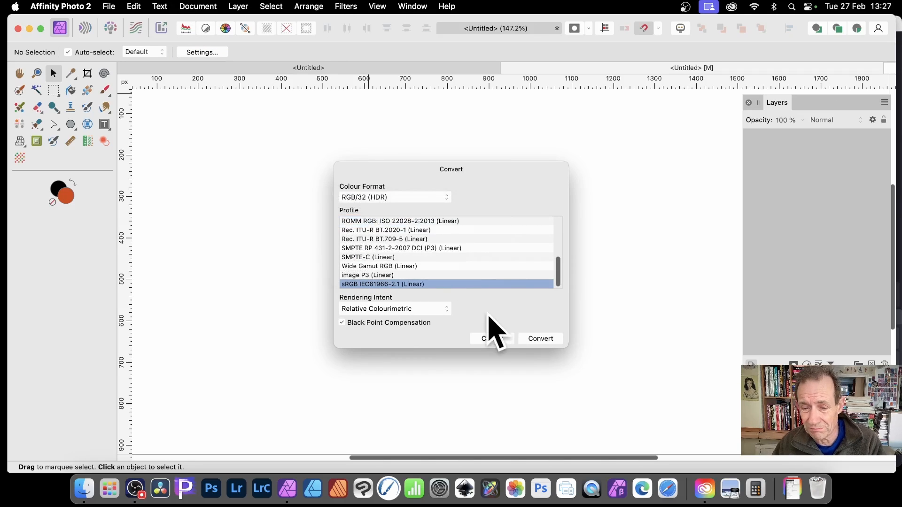
click(541, 340)
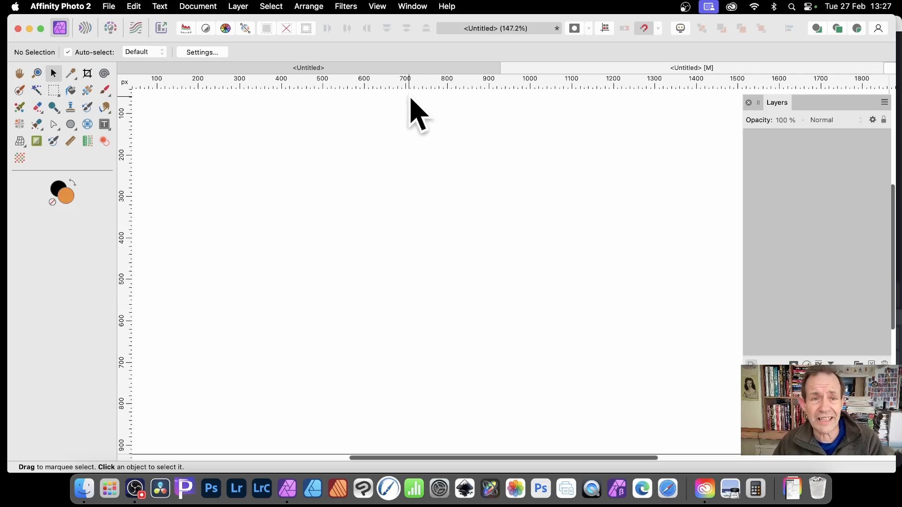
- Change the secondary colour to a green with hex value 0FA859
double_click(67, 196)
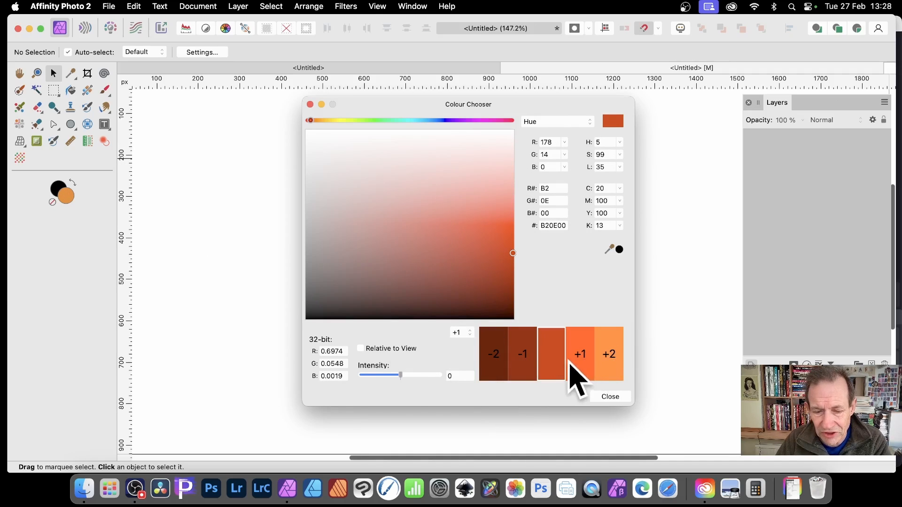
drag(400, 376, 401, 376)
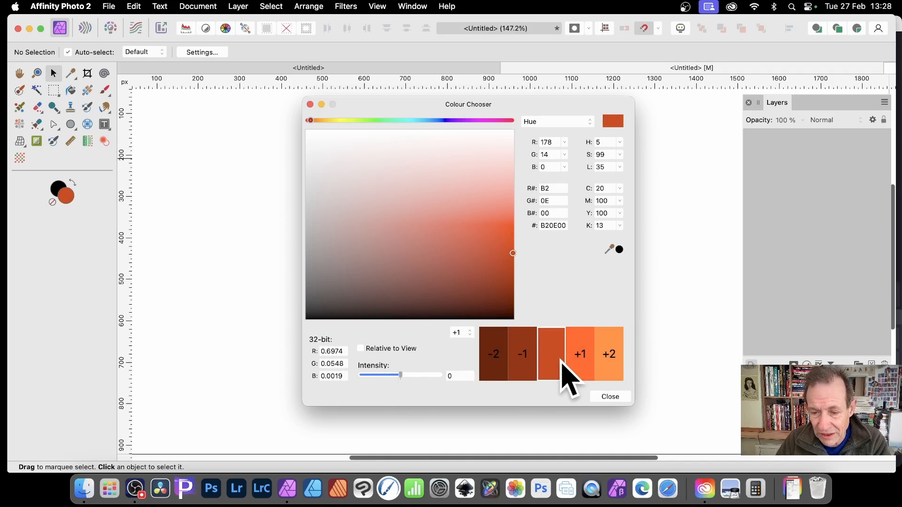
click(582, 348)
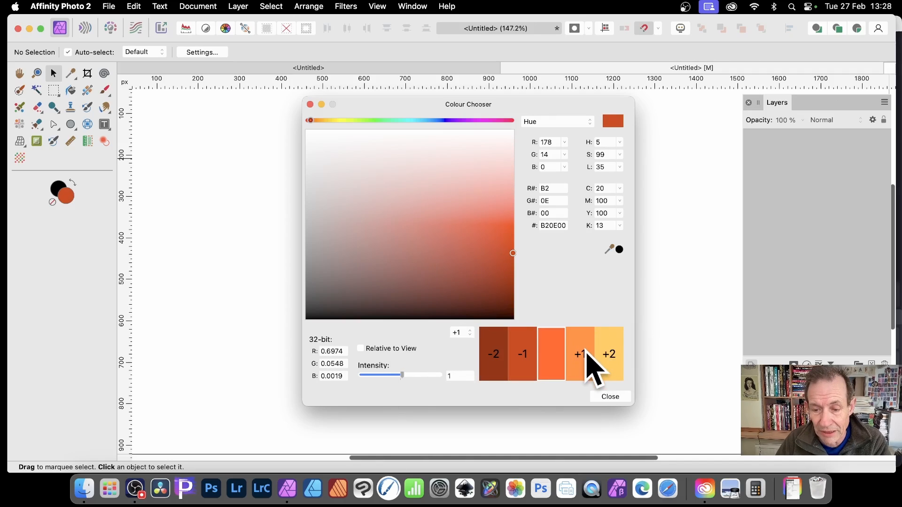
drag(490, 207, 433, 232)
drag(379, 121, 393, 121)
drag(397, 244, 481, 251)
click(611, 397)
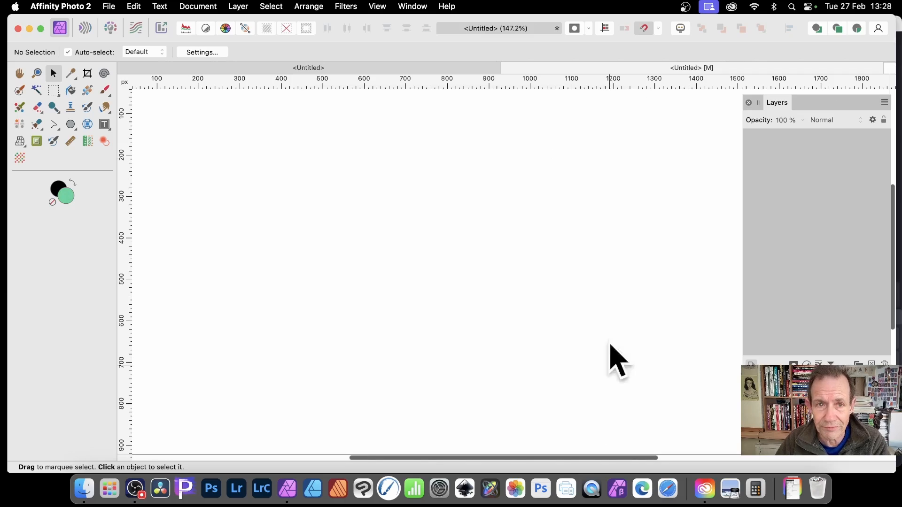
- Add a new pixel layer and fill it with Perlin noise at 6 px octaves, 103.2 px zoom and 42.8 px persistence
click(346, 6)
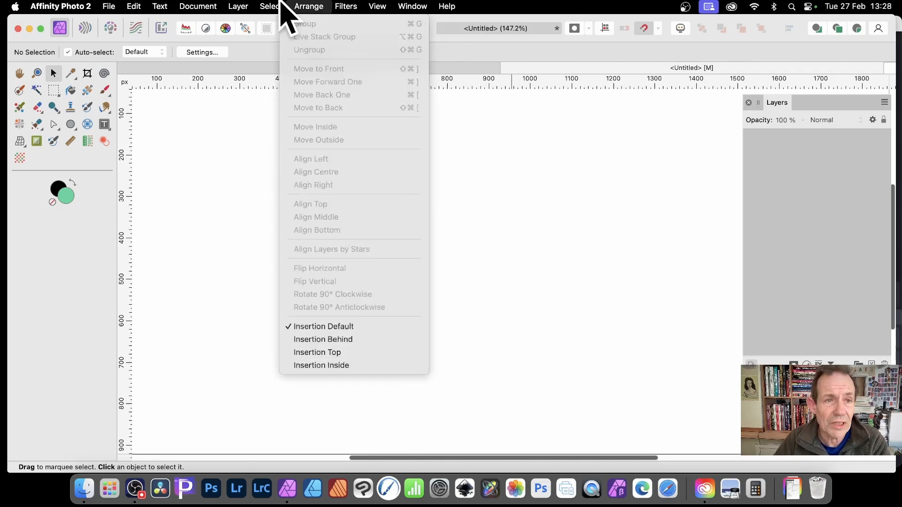
mouse_move(248, 14)
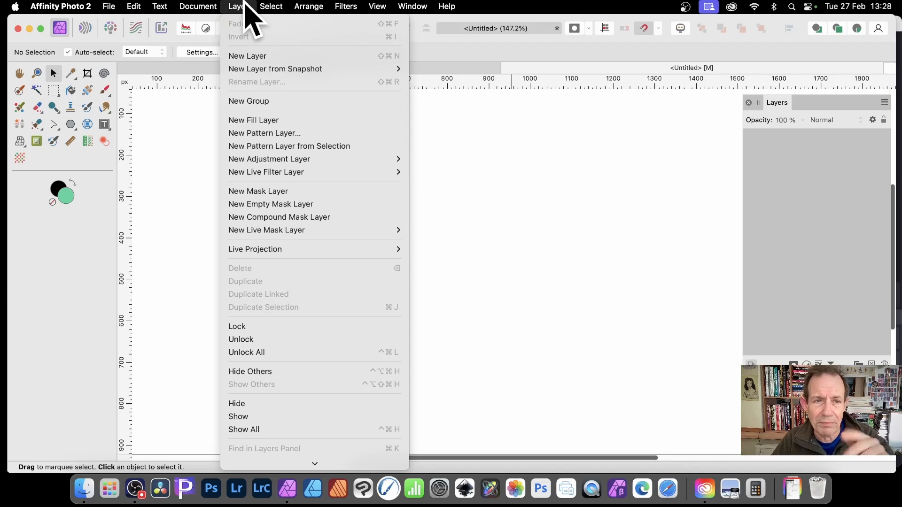
click(248, 56)
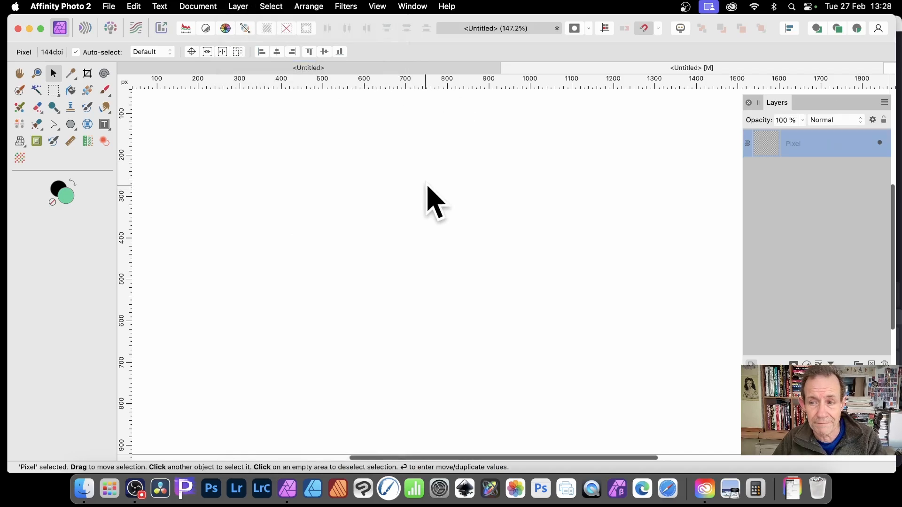
click(346, 6)
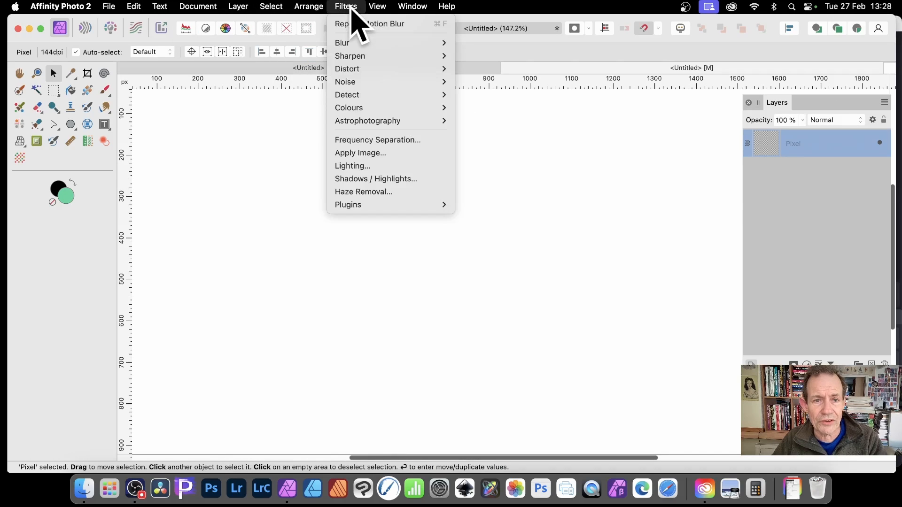
mouse_move(356, 58)
mouse_move(366, 82)
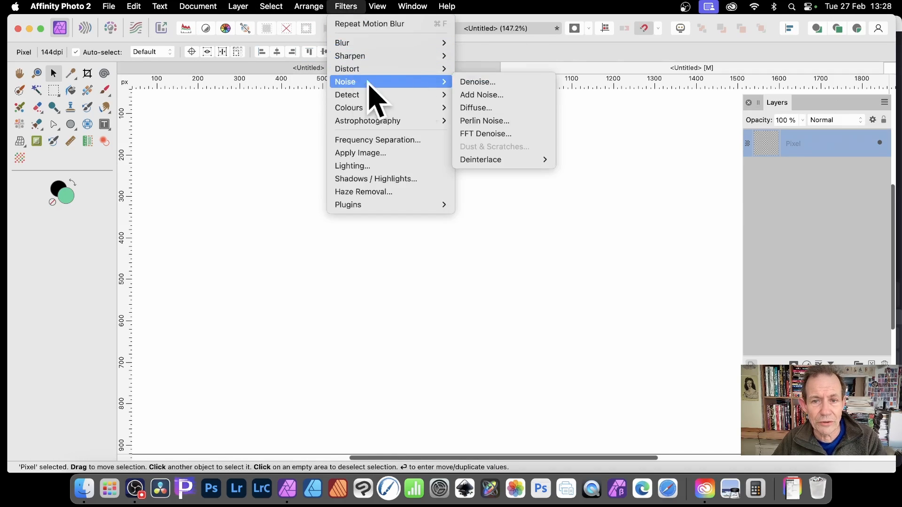
click(494, 120)
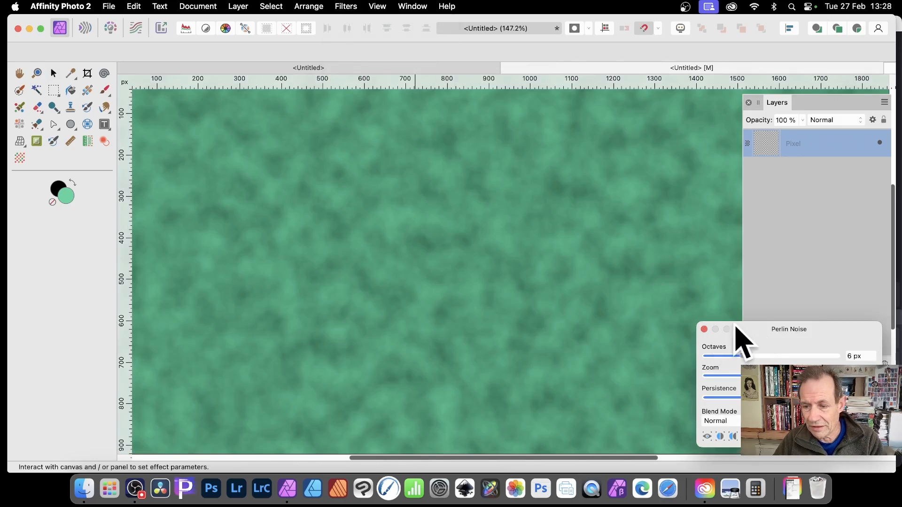
drag(735, 325, 503, 169)
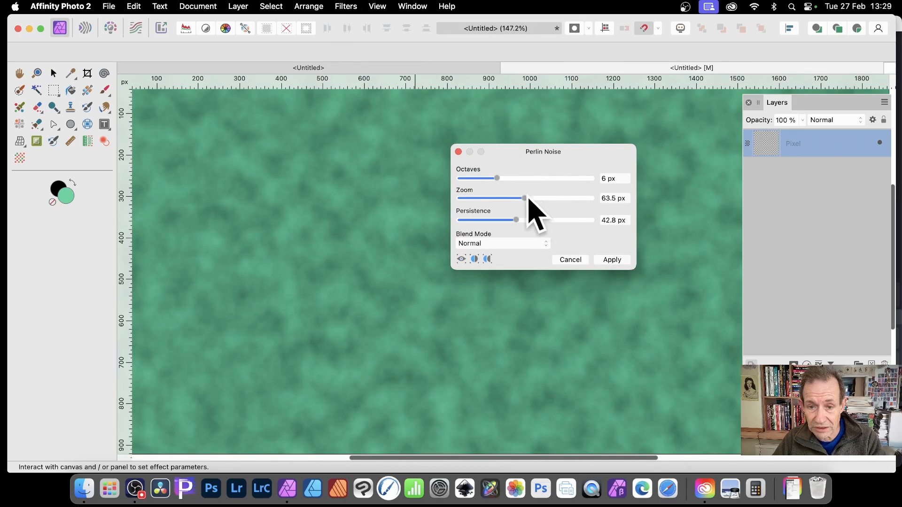
drag(526, 197, 534, 197)
click(611, 260)
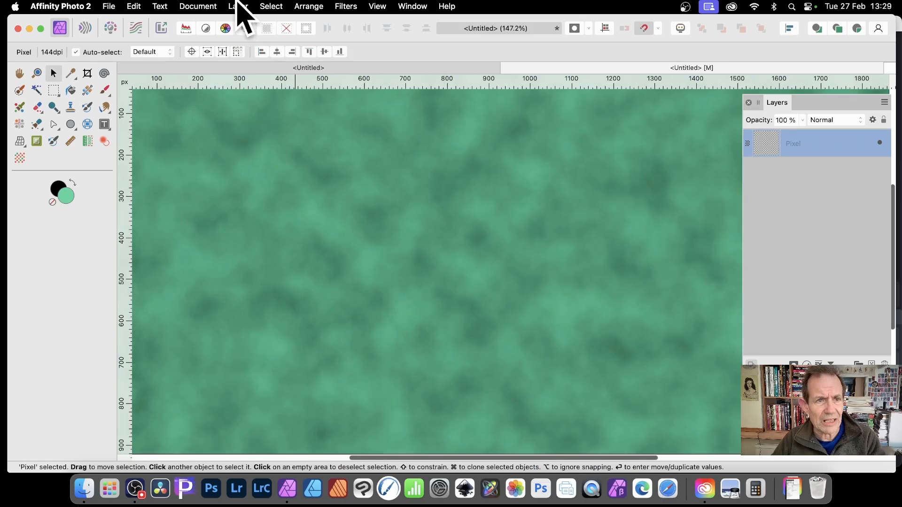
- Add a second pixel layer and fill it with the yellow, green and orange radial gradient preset, centred in the canvas's upper half
click(239, 5)
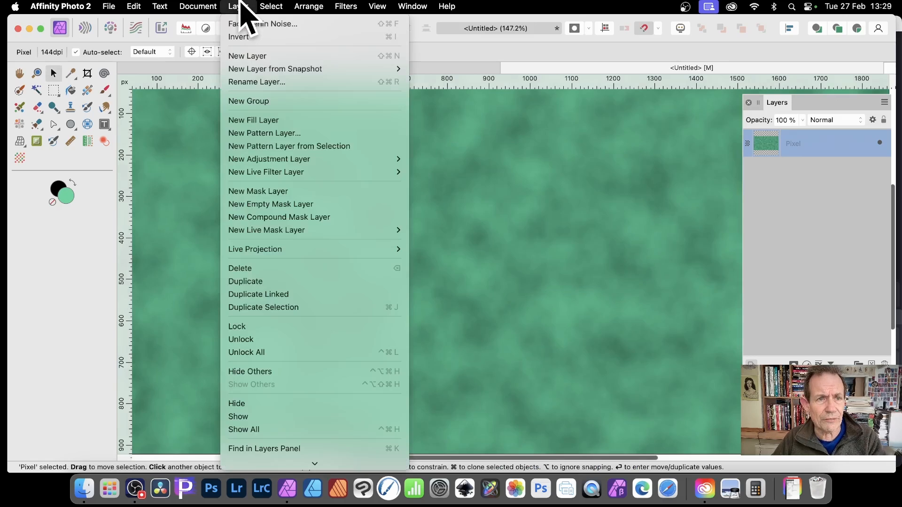
click(245, 56)
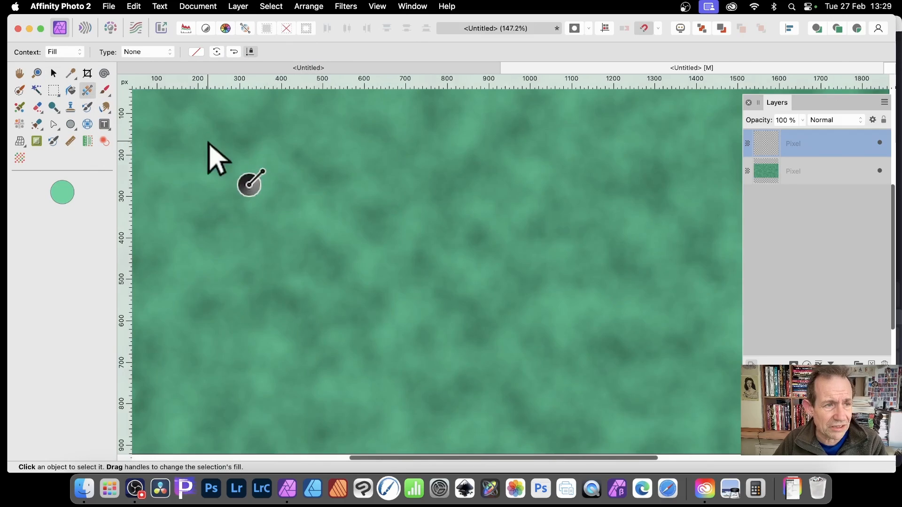
drag(213, 143, 547, 273)
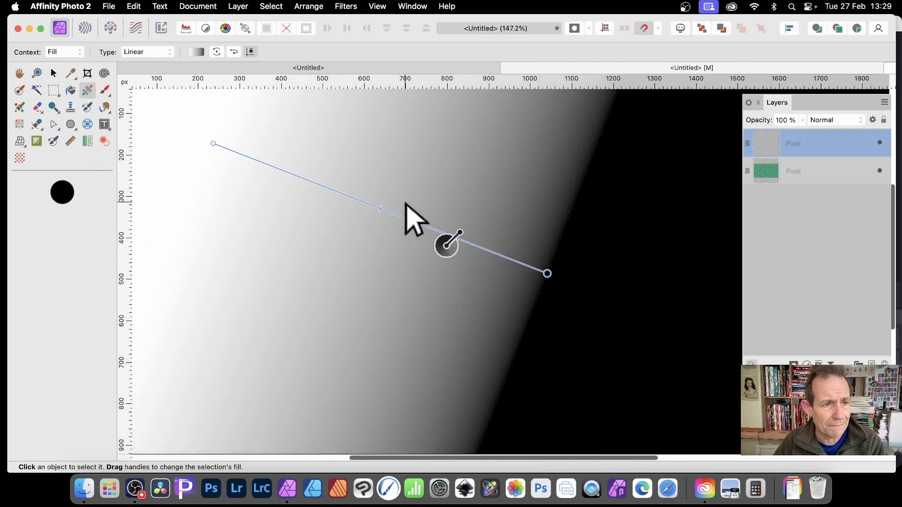
click(196, 52)
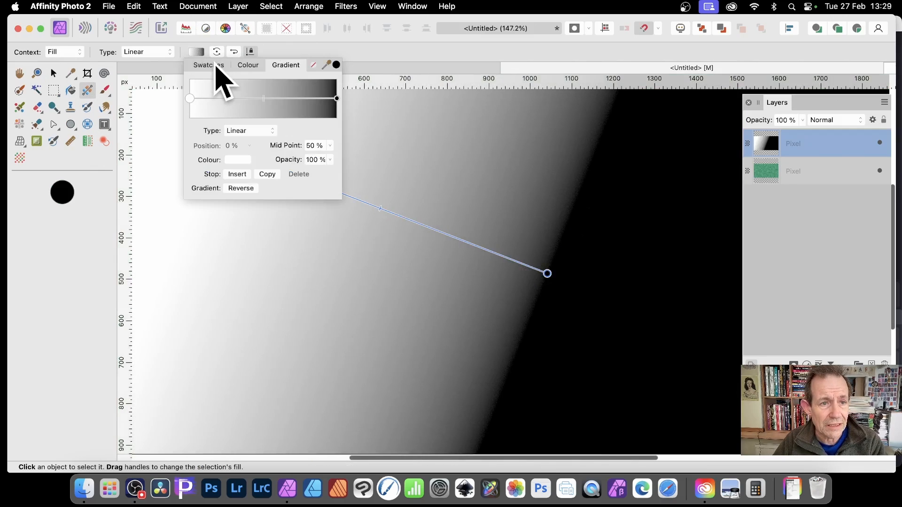
click(210, 64)
click(245, 115)
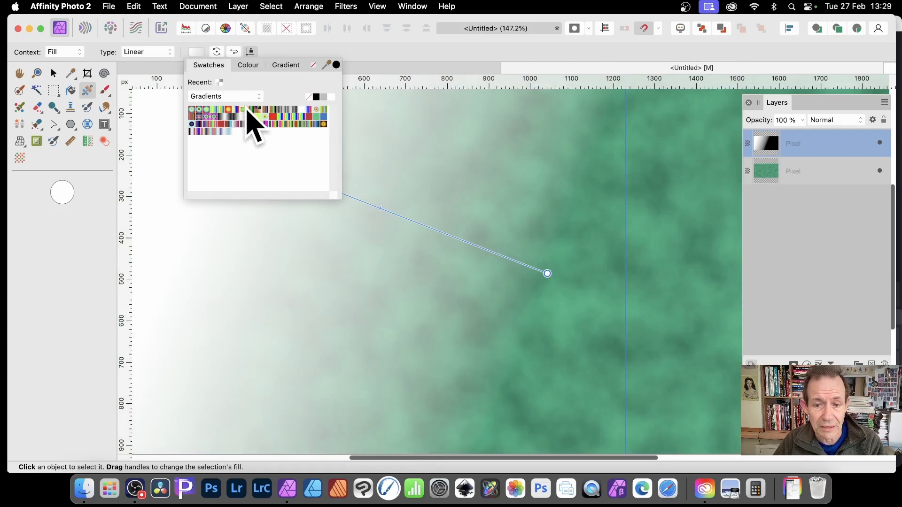
click(247, 110)
drag(521, 200, 439, 322)
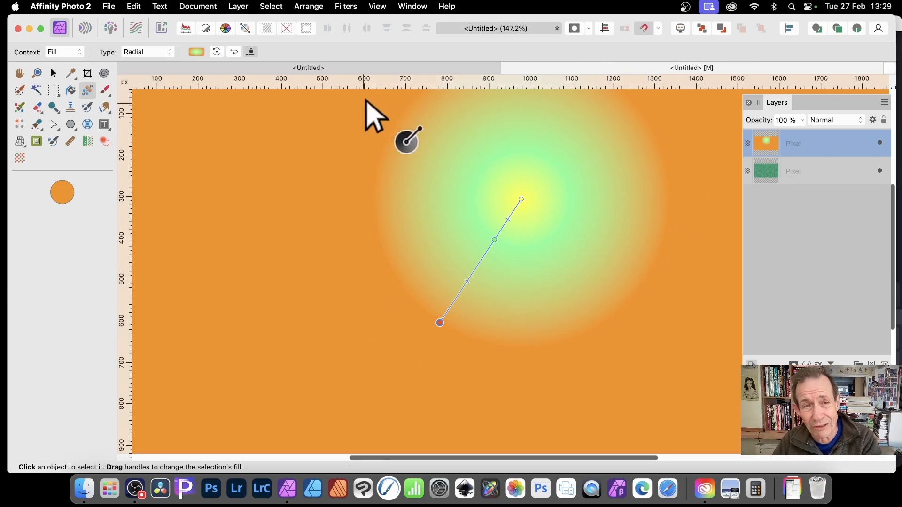
- Start a Perlin Noise filter on the gradient layer using a blue secondary colour of hue 221 and 7 px octaves
click(346, 6)
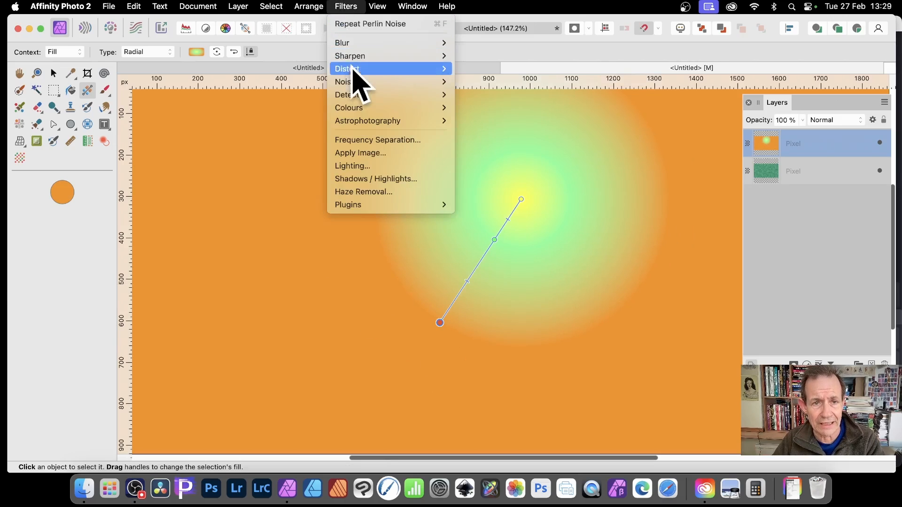
mouse_move(358, 83)
click(481, 122)
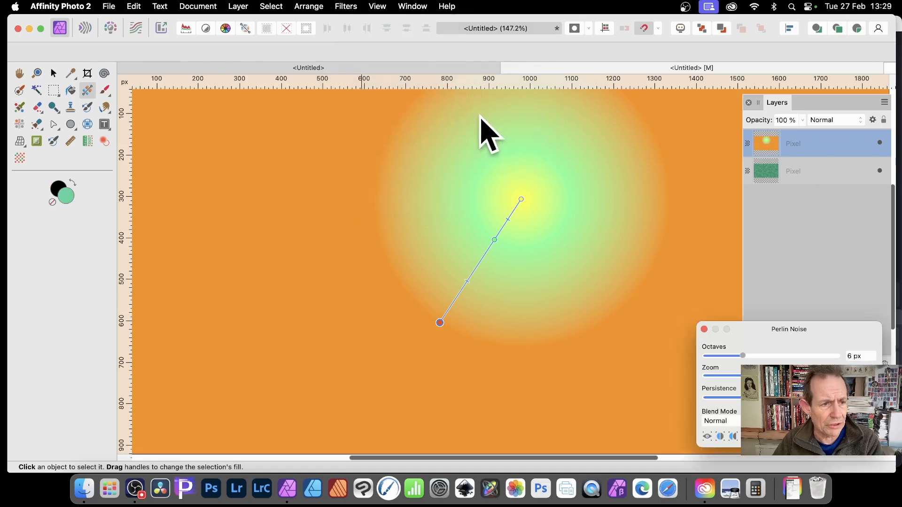
drag(779, 331, 559, 203)
double_click(67, 194)
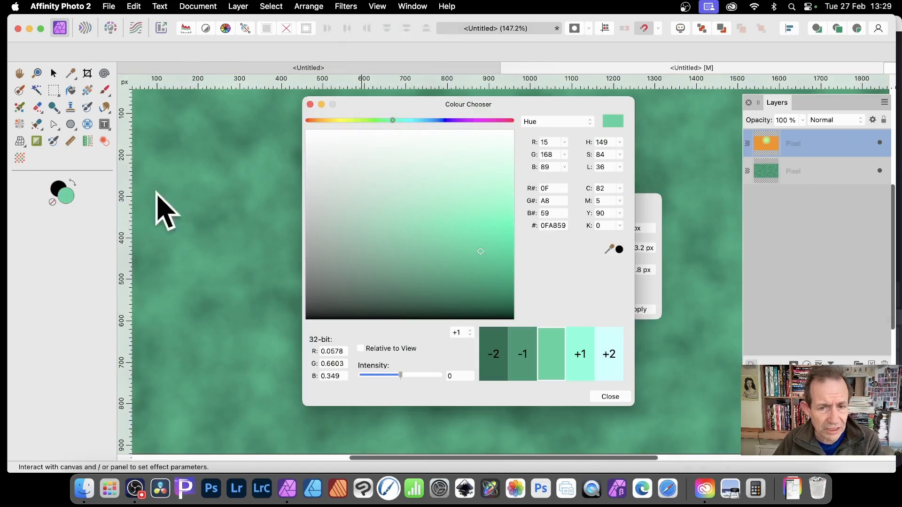
click(432, 121)
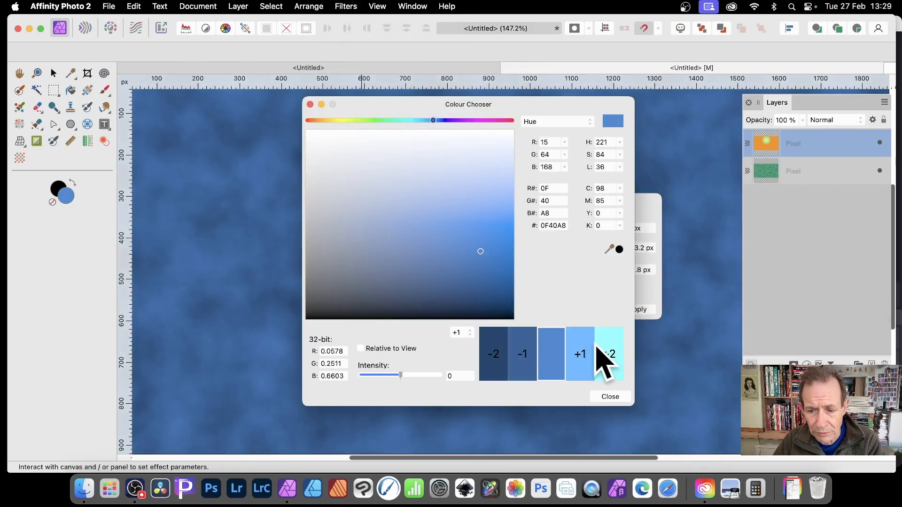
click(582, 363)
click(610, 397)
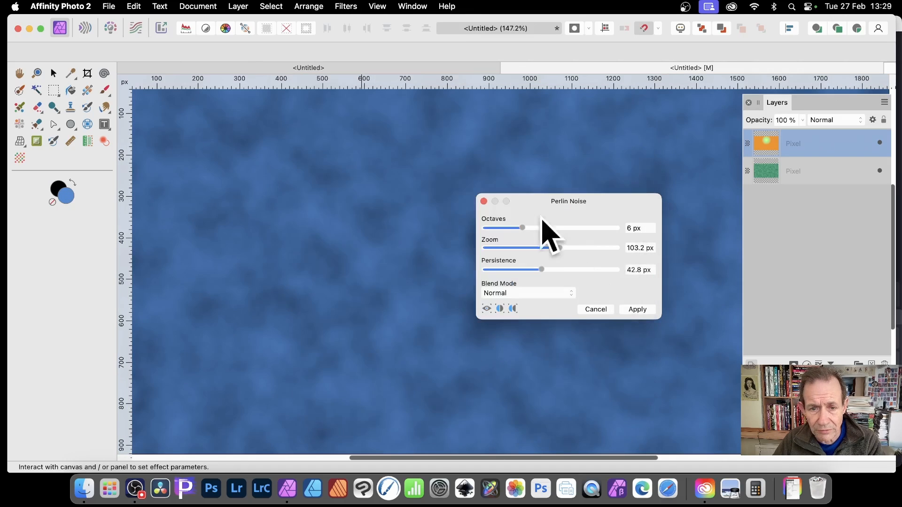
drag(547, 230, 535, 229)
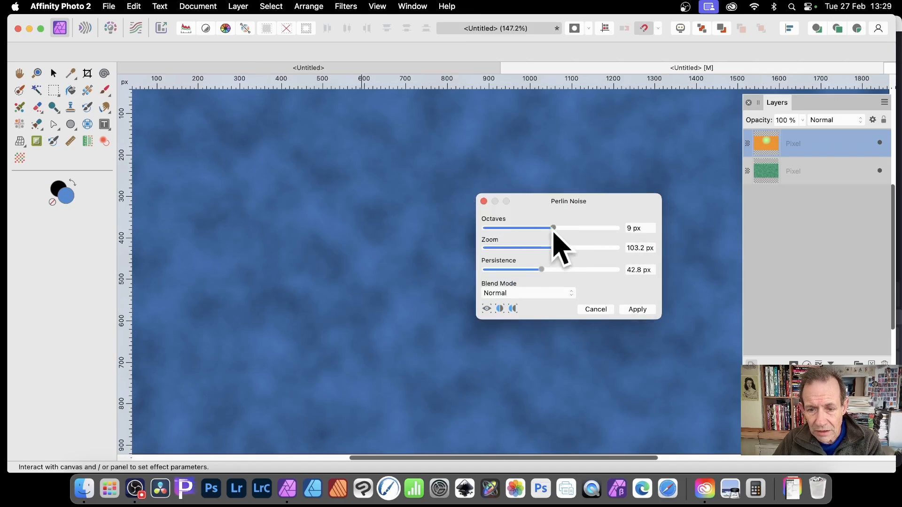
- Try the Vivid Light blend mode for the blue Perlin noise
click(516, 294)
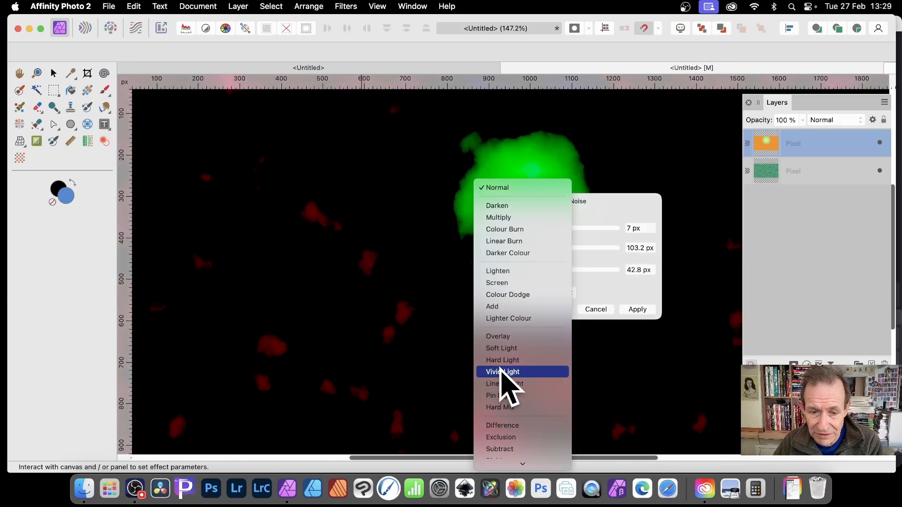
click(502, 371)
drag(550, 205, 695, 202)
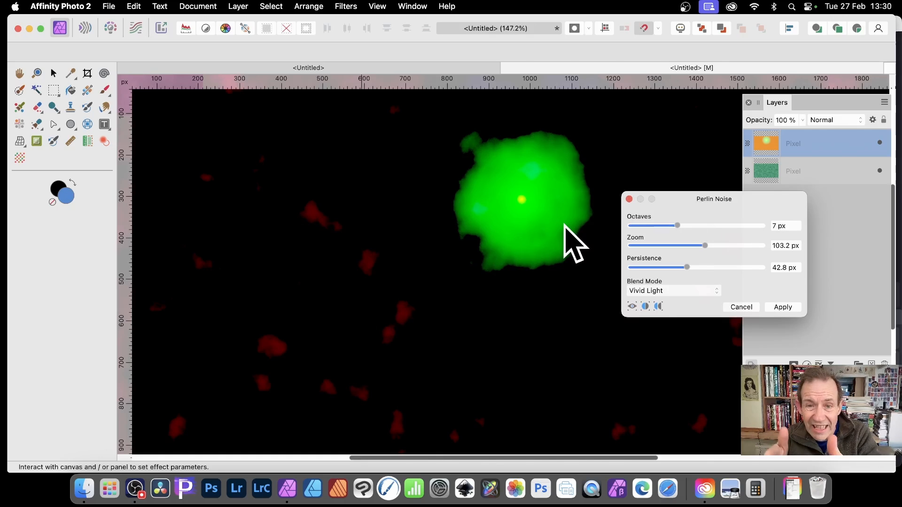
- Apply the blue Perlin noise to the gradient layer with the Subtract blend mode
click(662, 291)
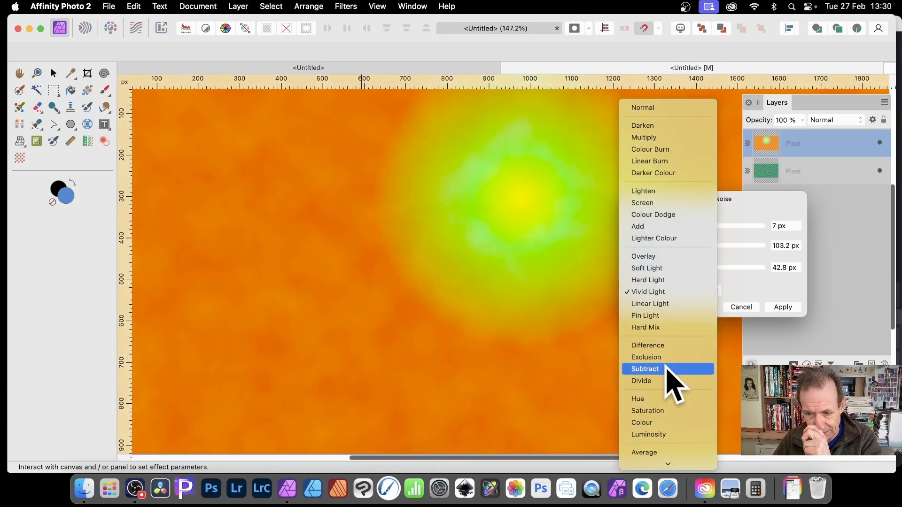
click(675, 369)
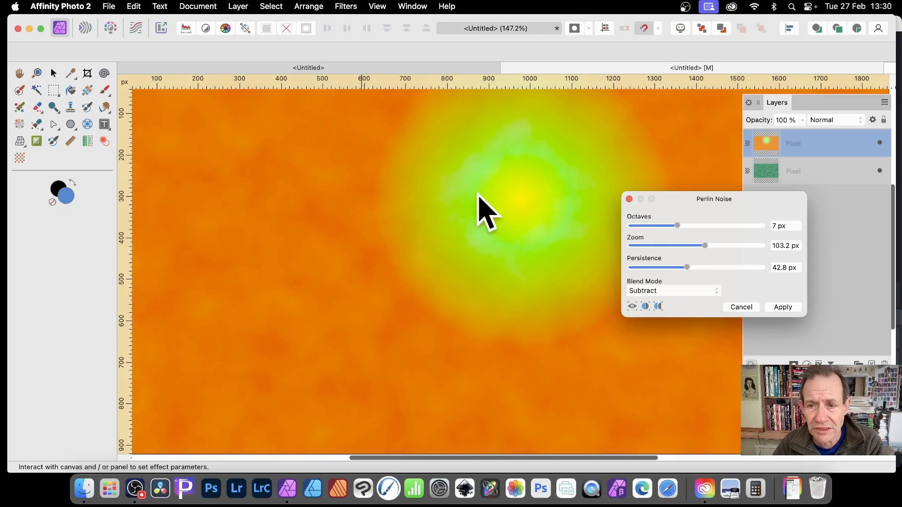
click(783, 308)
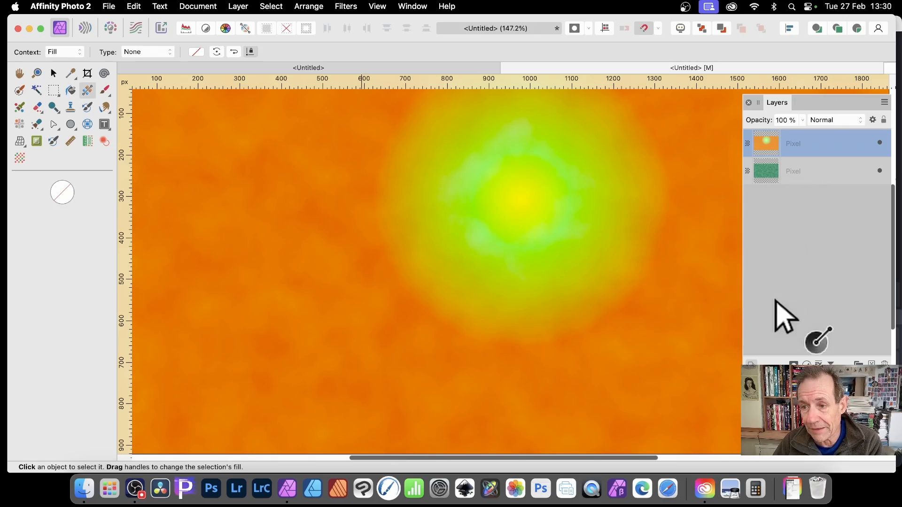
- Add another empty pixel layer above the noisy gradient layer
click(235, 6)
click(242, 56)
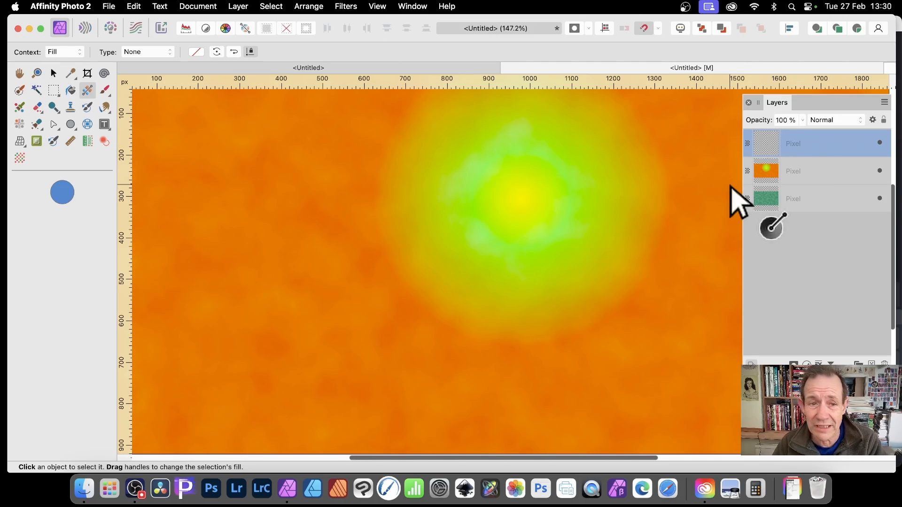
- Fill the empty top pixel layer with a linear gradient from yellow on the canvas's left side to black near its right edge
double_click(63, 194)
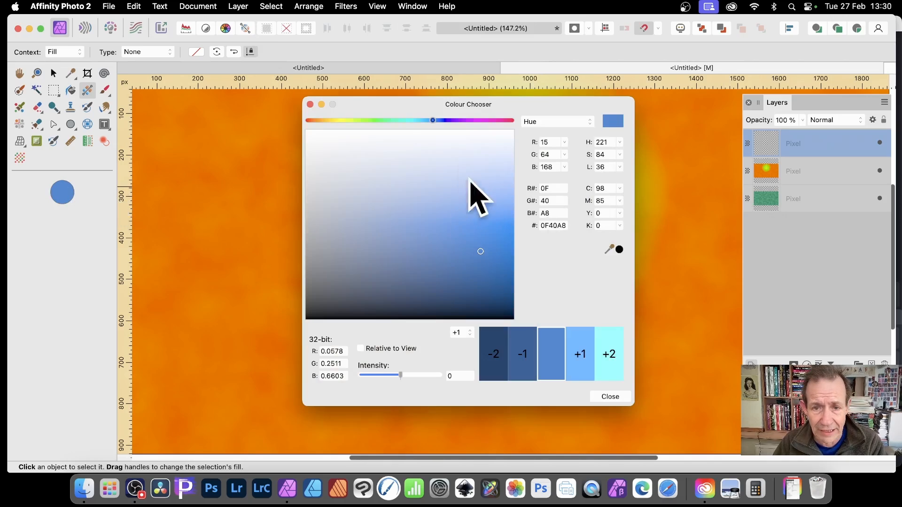
drag(348, 121, 487, 123)
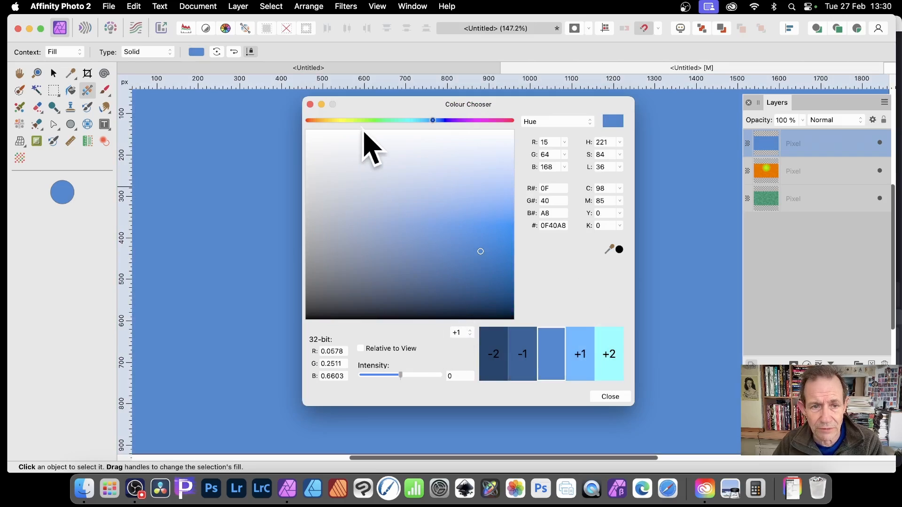
click(342, 120)
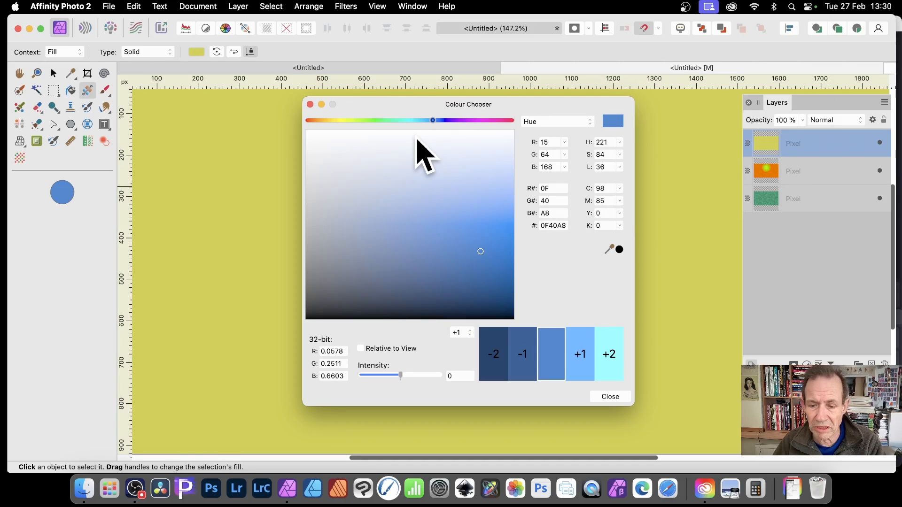
drag(388, 121, 348, 121)
drag(229, 188, 662, 390)
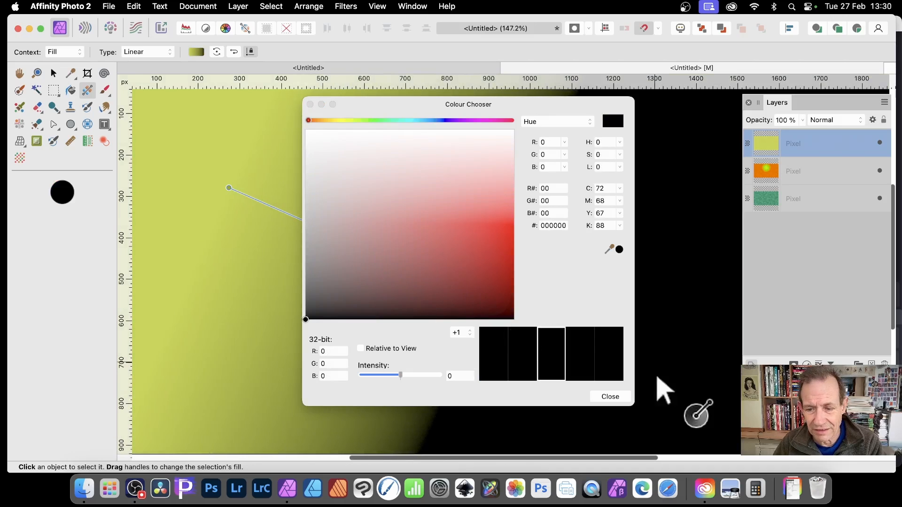
click(612, 397)
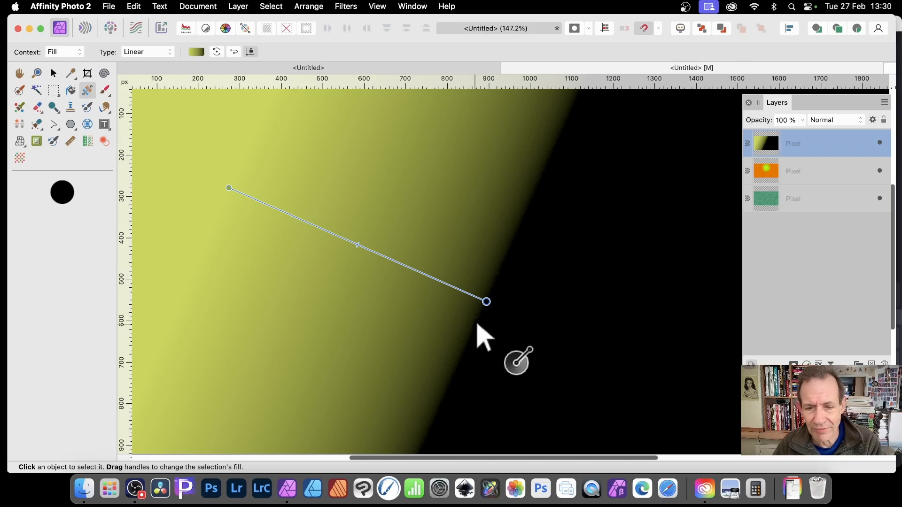
drag(485, 299, 688, 314)
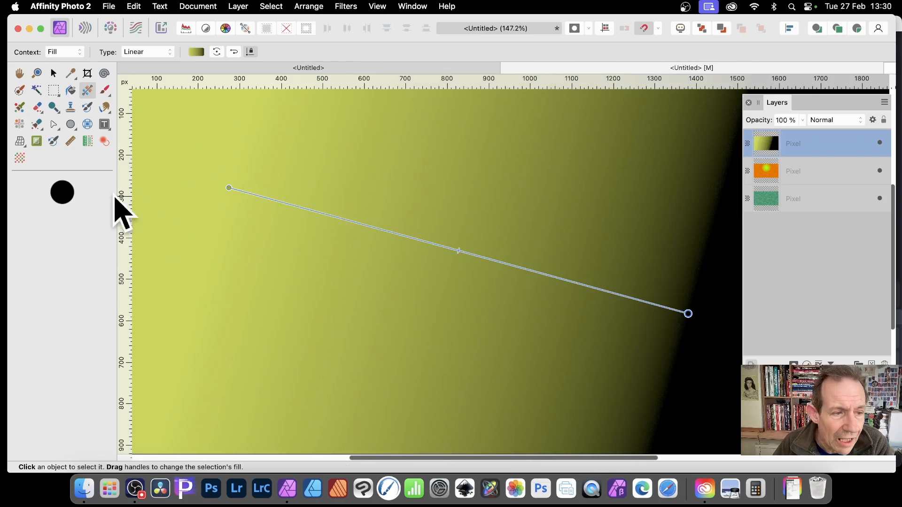
- Start a Perlin Noise filter on the yellow-to-black gradient layer and set its secondary colour to a yellow-green of hue 79
click(349, 6)
mouse_move(353, 70)
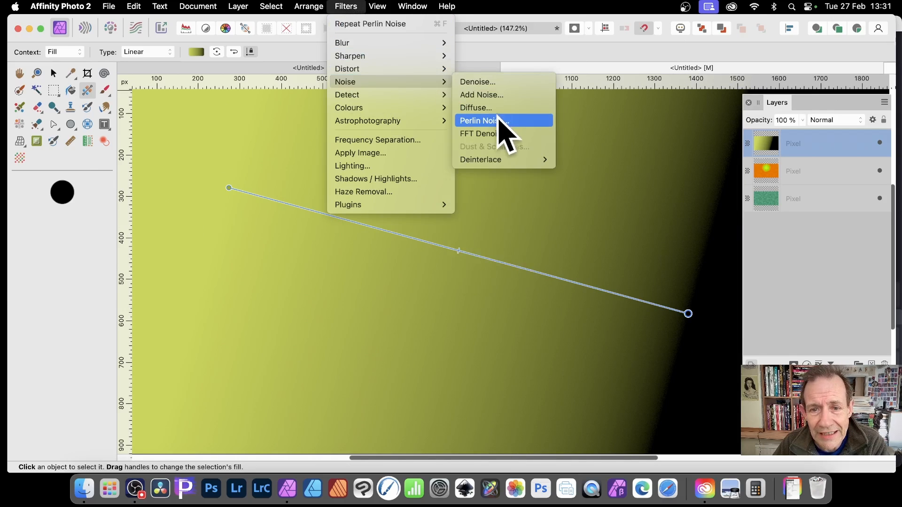
click(497, 119)
drag(817, 331, 367, 156)
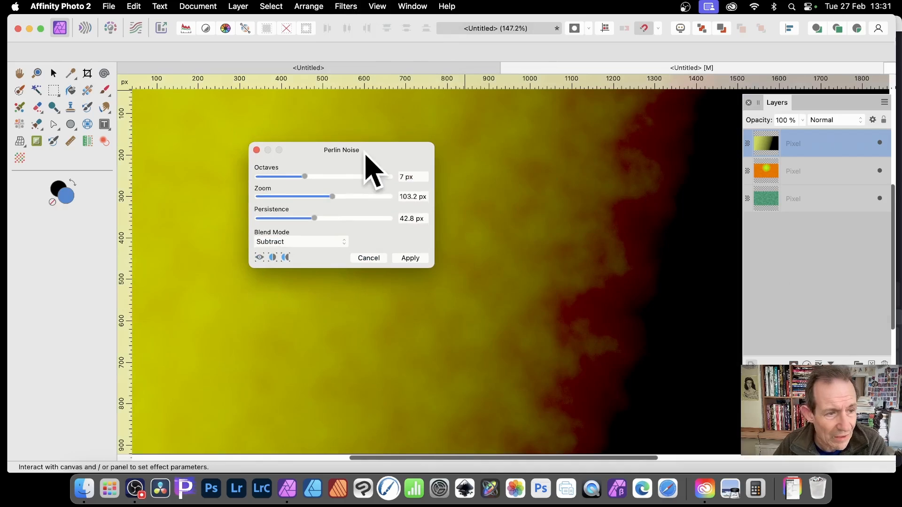
double_click(66, 194)
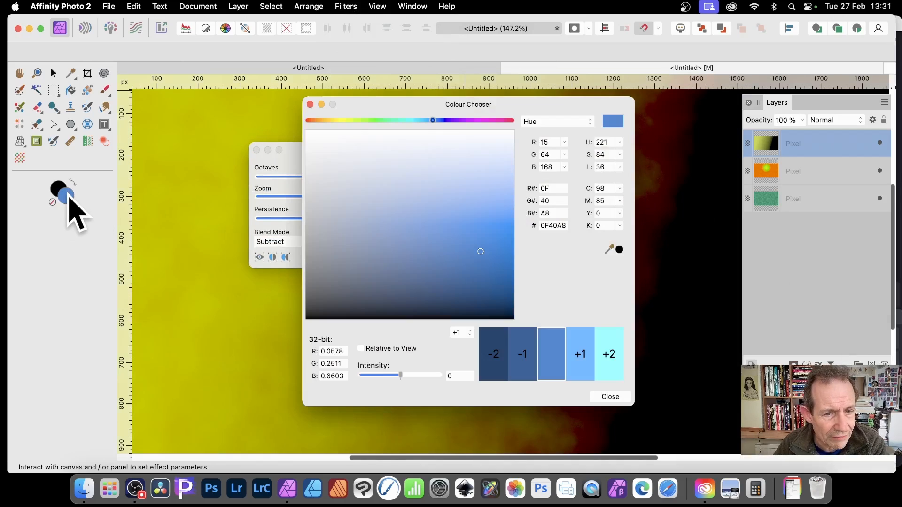
click(369, 120)
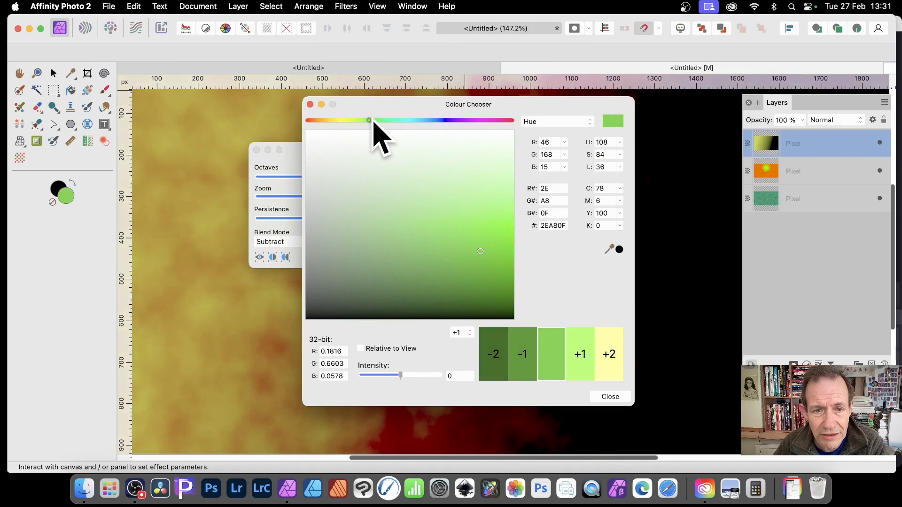
drag(374, 123, 356, 121)
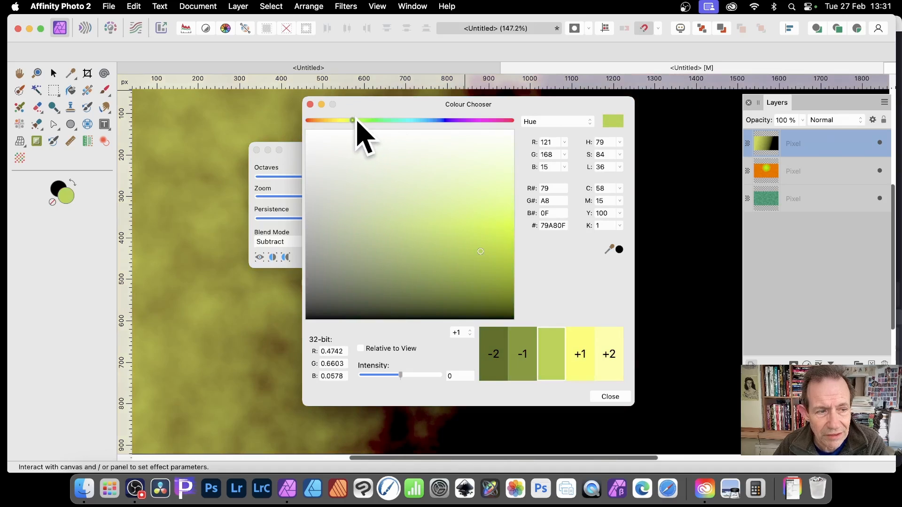
click(613, 398)
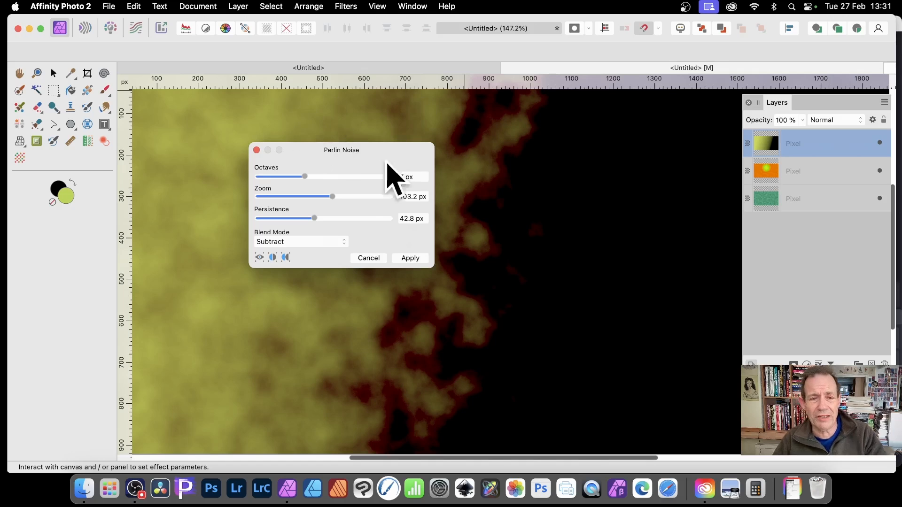
- Apply the Perlin noise with 5 px octaves, 84 px zoom, 33.7 px persistence and the Difference blend mode
drag(353, 160, 622, 204)
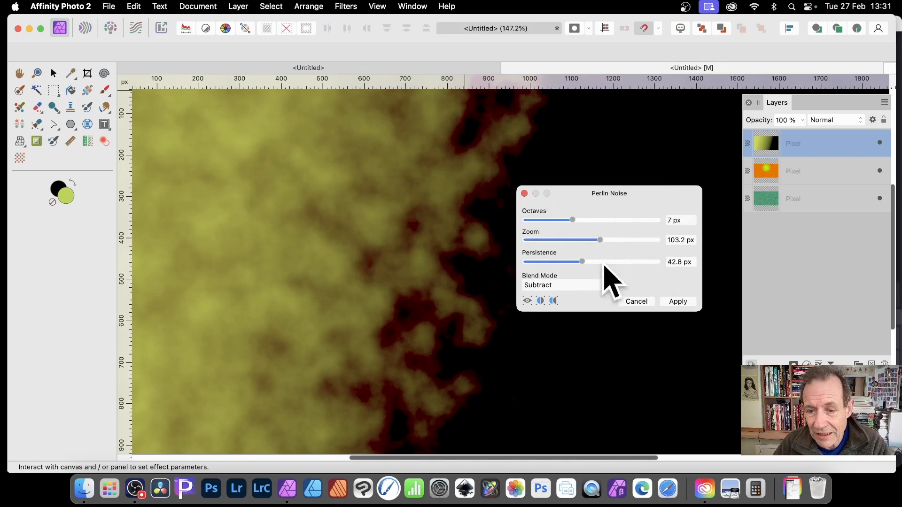
drag(600, 240, 555, 220)
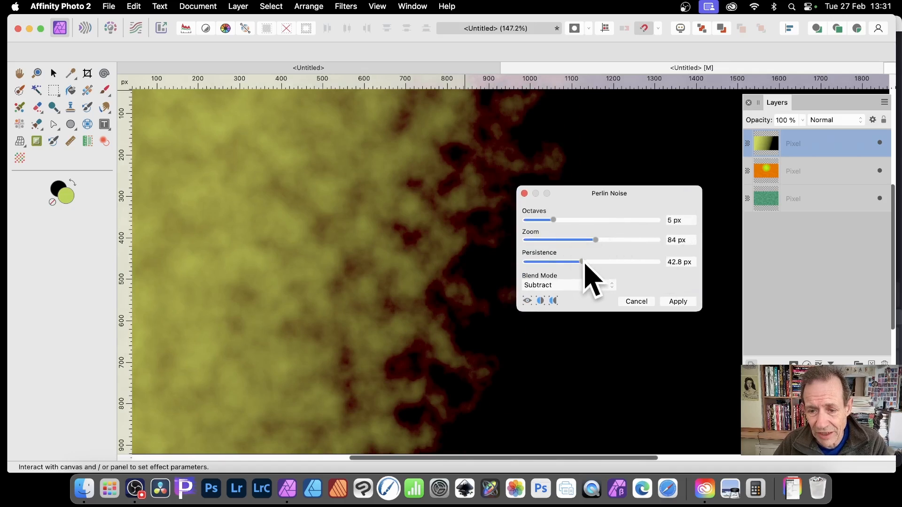
mouse_move(584, 264)
mouse_down()
mouse_move(568, 263)
mouse_move(651, 264)
mouse_move(572, 262)
mouse_up()
click(566, 286)
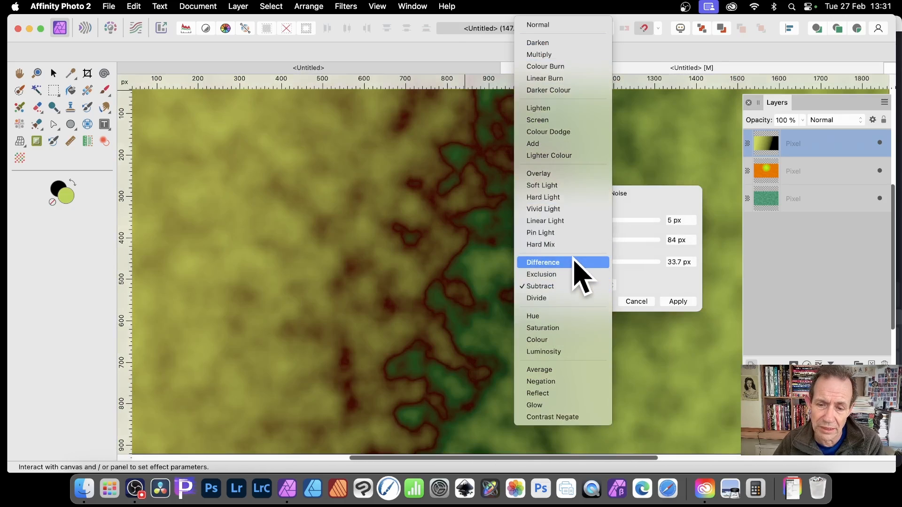
click(574, 262)
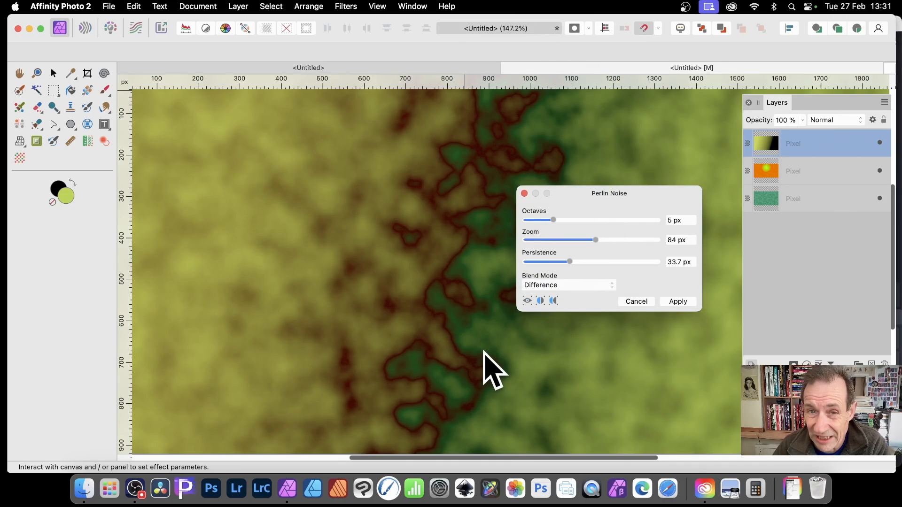
click(677, 302)
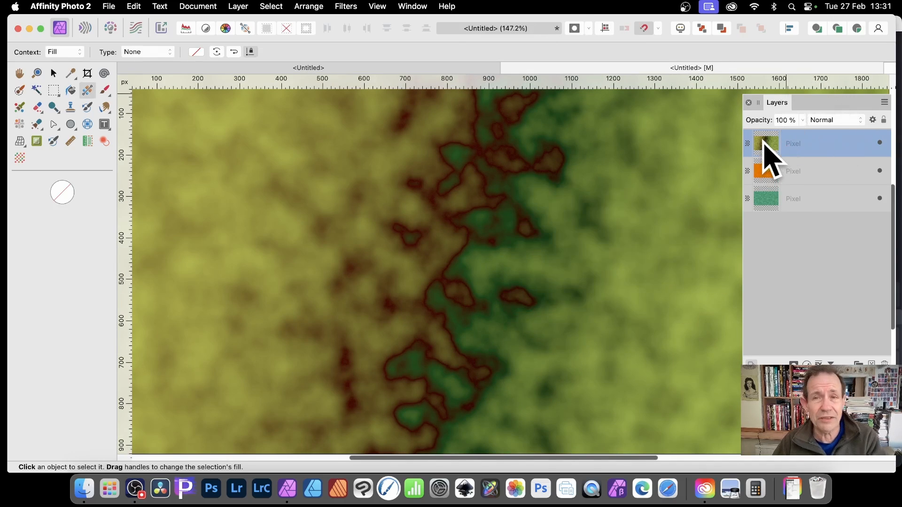
- Try Hard Light on the top noise layer and set all three pixel layers to the Difference blend mode
click(830, 120)
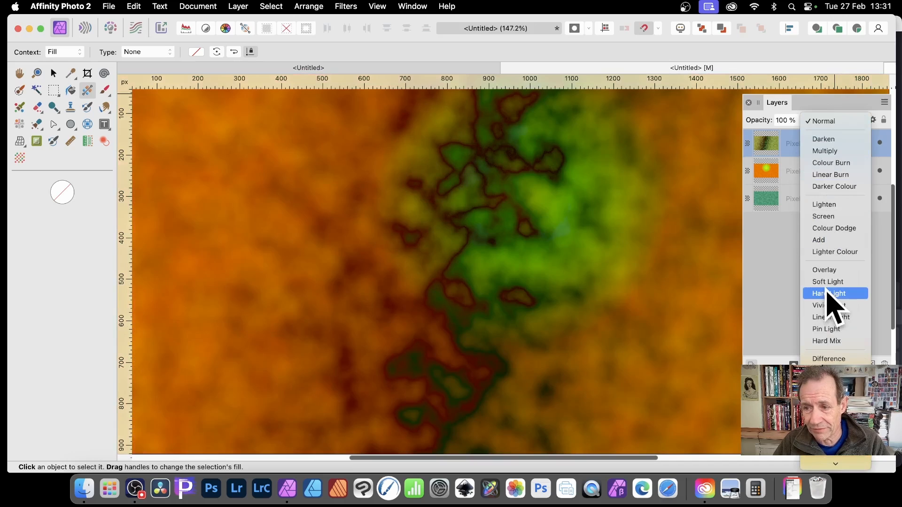
click(828, 295)
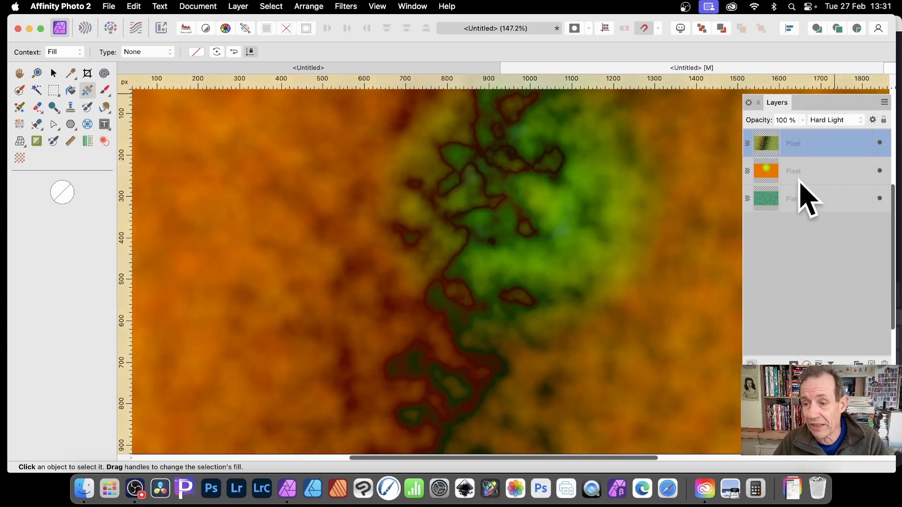
shift+click(806, 216)
click(844, 122)
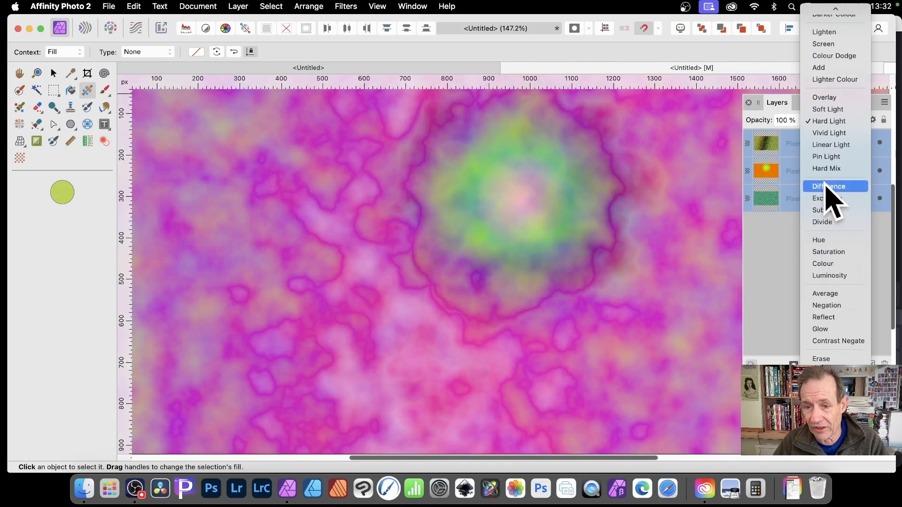
click(828, 186)
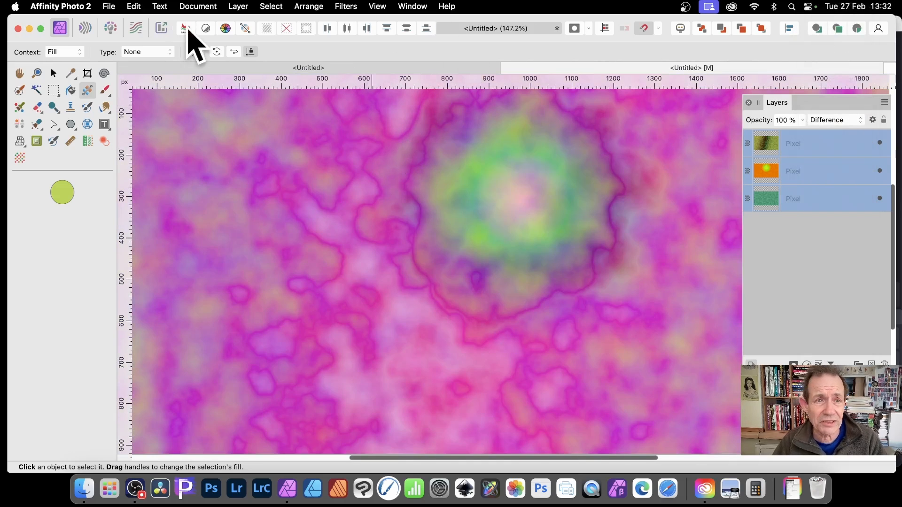
- Merge the three selected pixel layers into a single layer
click(225, 5)
scroll(268, 292, down, 5)
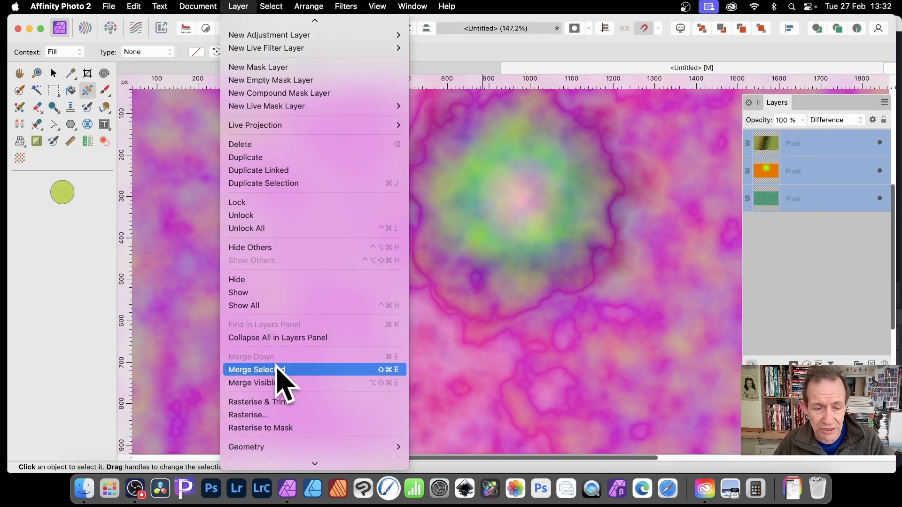
click(277, 369)
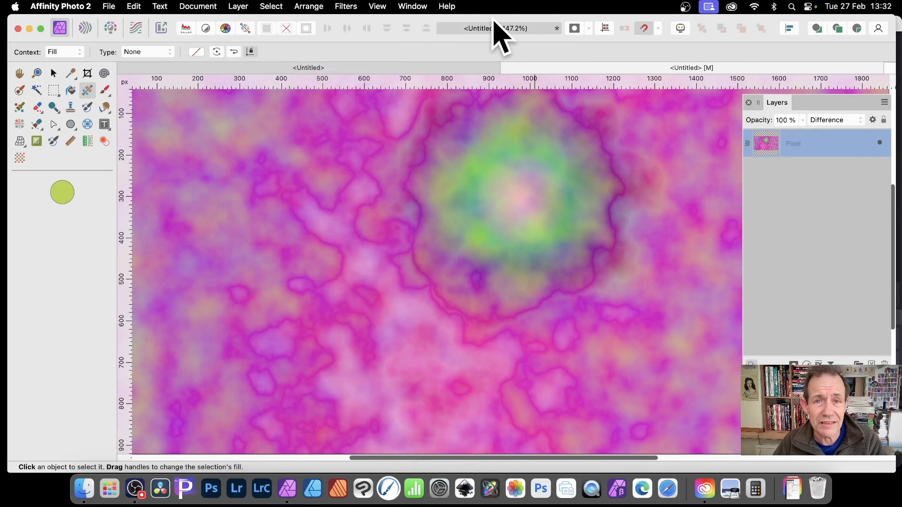
- Start a Deform filter on the merged layer and place several control points in and just below the green circular area
click(342, 4)
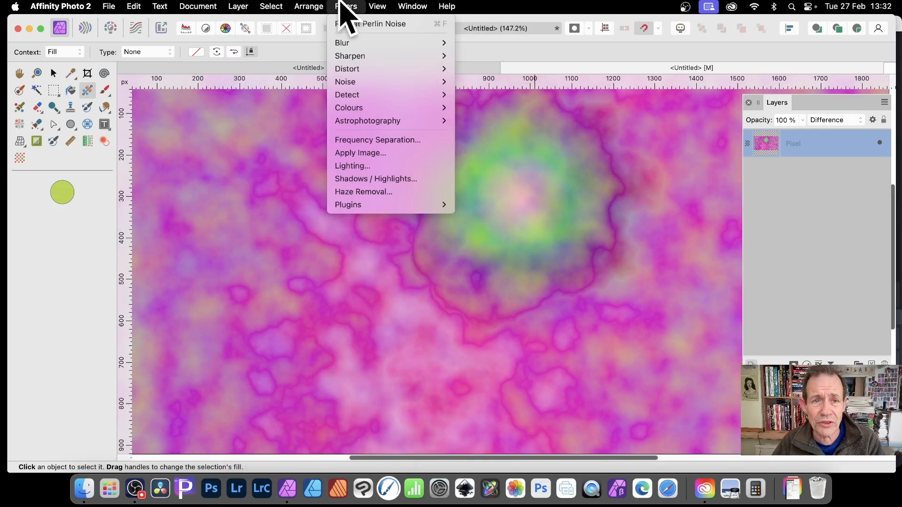
mouse_move(371, 69)
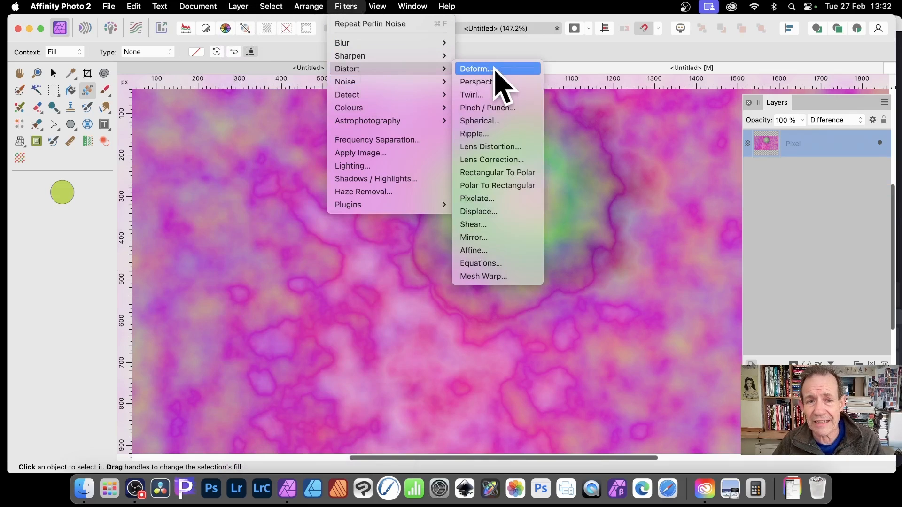
click(6, 85)
click(53, 74)
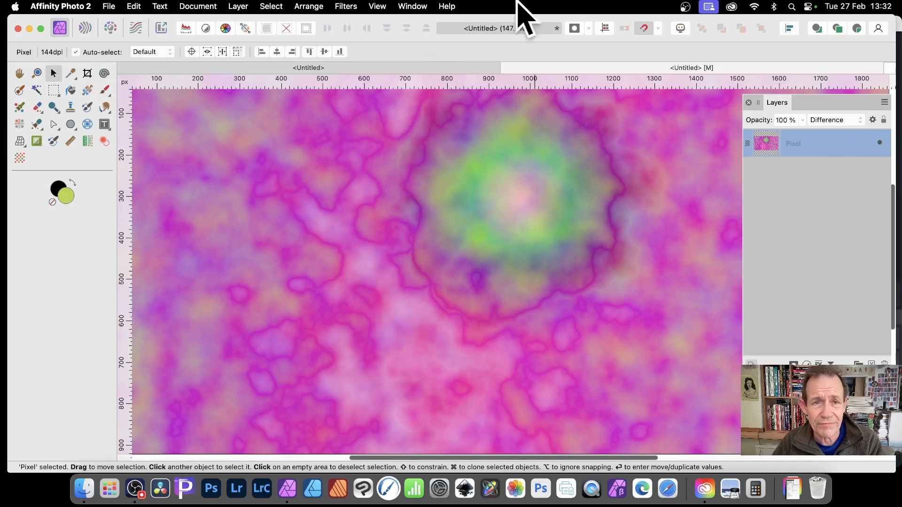
click(352, 5)
mouse_move(367, 70)
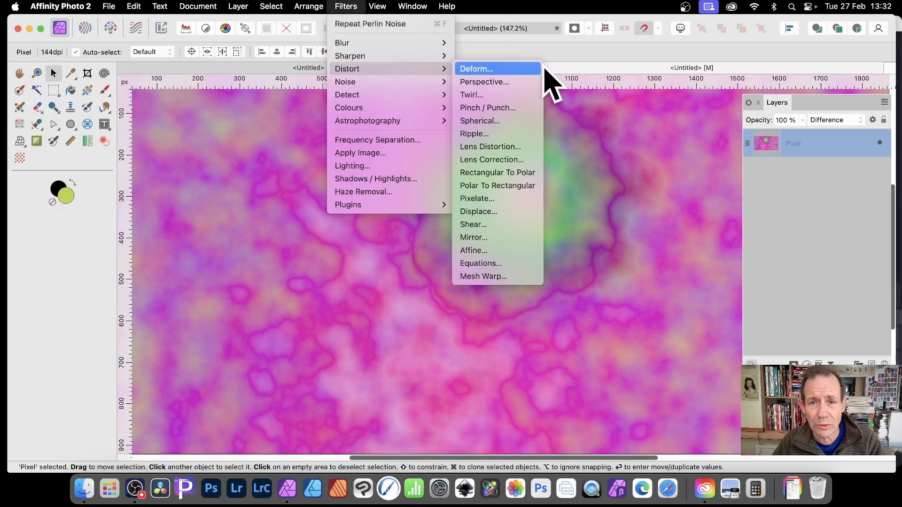
click(521, 68)
click(447, 173)
click(553, 193)
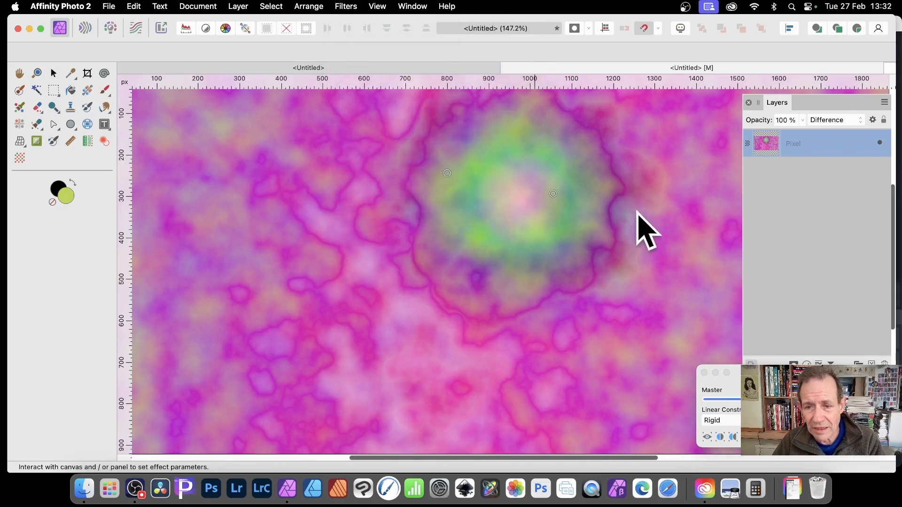
click(598, 174)
click(465, 282)
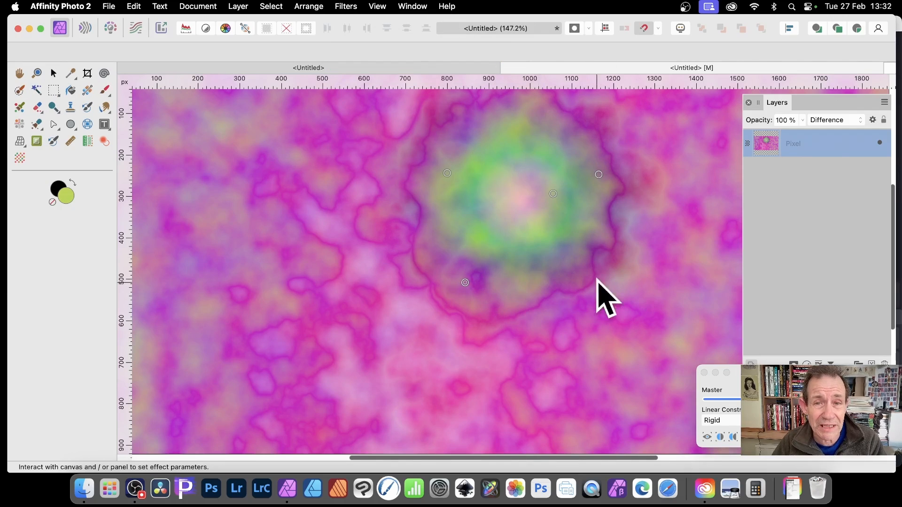
click(489, 346)
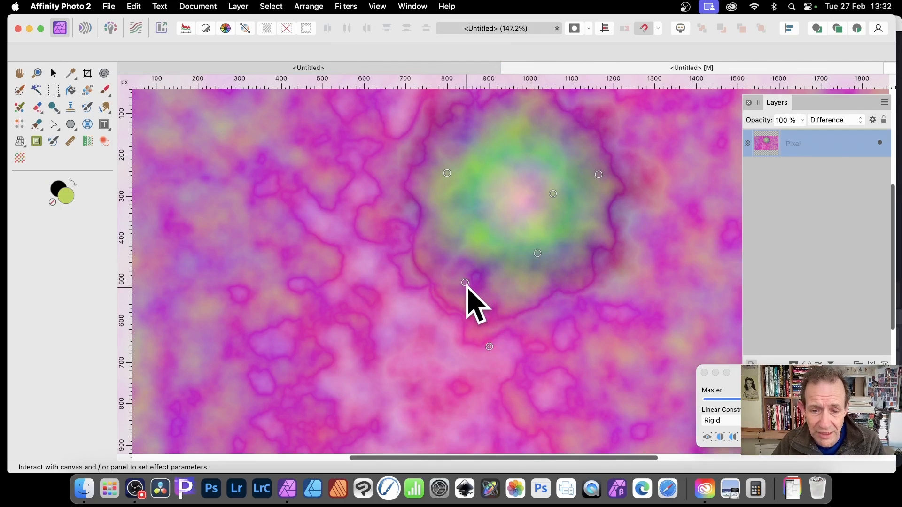
- Pull one Deform point to the canvas's far left edge and move others within the green area to swirl the pattern
drag(465, 282, 152, 253)
click(374, 188)
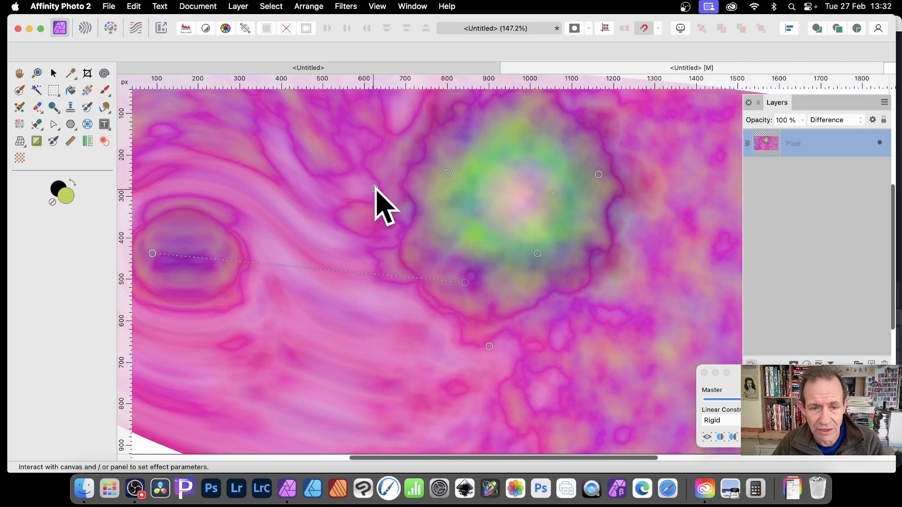
drag(374, 188, 521, 255)
drag(469, 190, 631, 156)
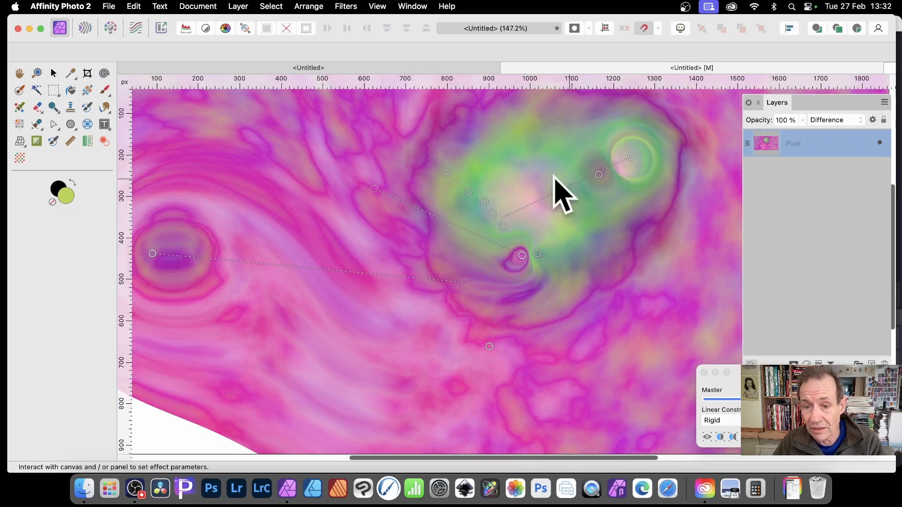
drag(469, 190, 569, 167)
- Set the Deform linear constraints to Similarity and pull more points towards the canvas's left side, lower left and upper right
click(719, 420)
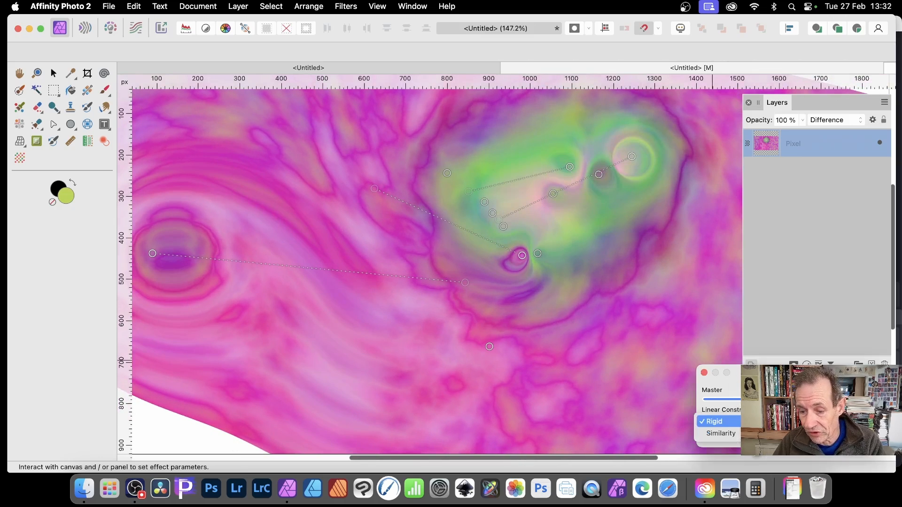
click(721, 433)
drag(770, 376, 683, 232)
drag(452, 236, 204, 227)
drag(445, 318, 270, 384)
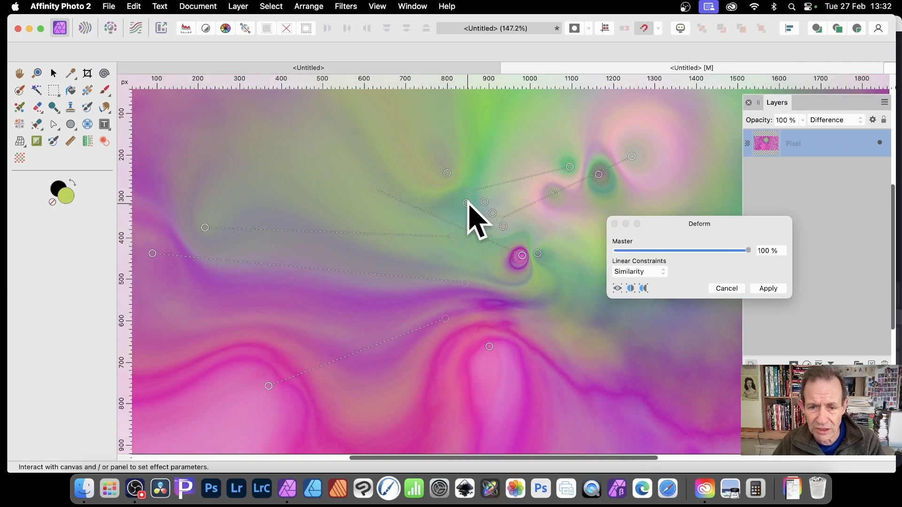
drag(467, 203, 671, 119)
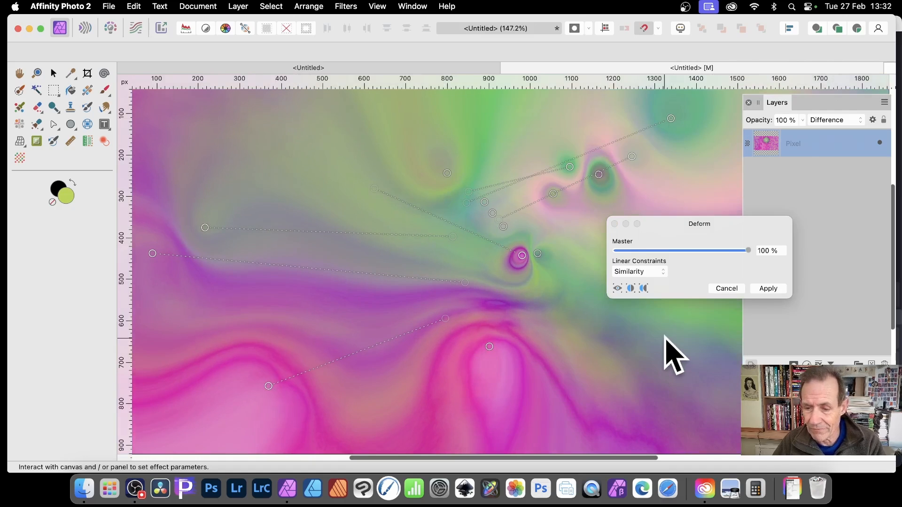
- Pull a new Deform point from the canvas's lower right towards the small magenta circle near the centre and apply the filter
click(664, 338)
drag(665, 338, 549, 271)
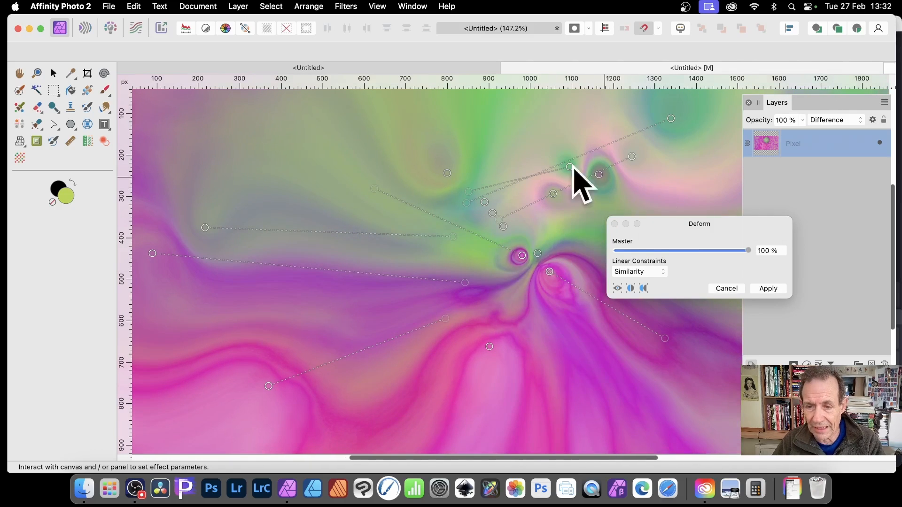
click(769, 288)
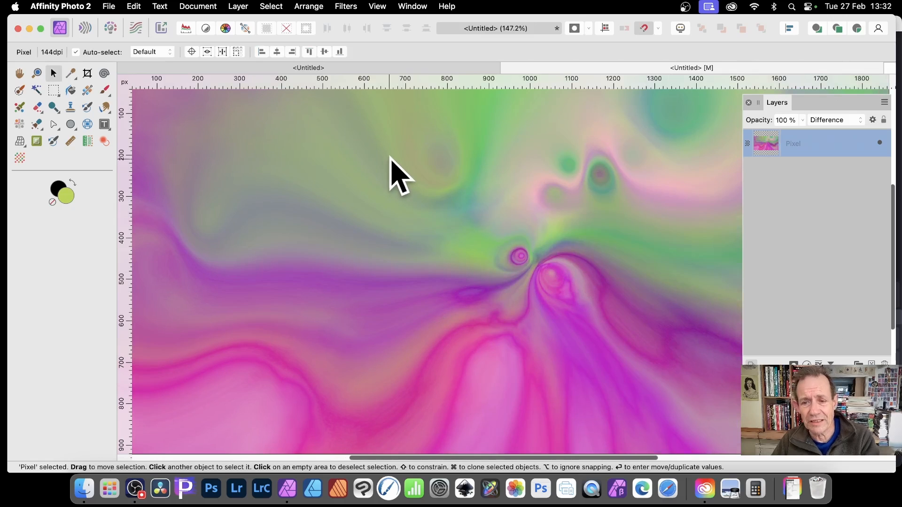
- Set up Move/Duplicate on the layer with 10 copies, a 2 px horizontal offset and a 5° rotation
click(238, 4)
click(640, 337)
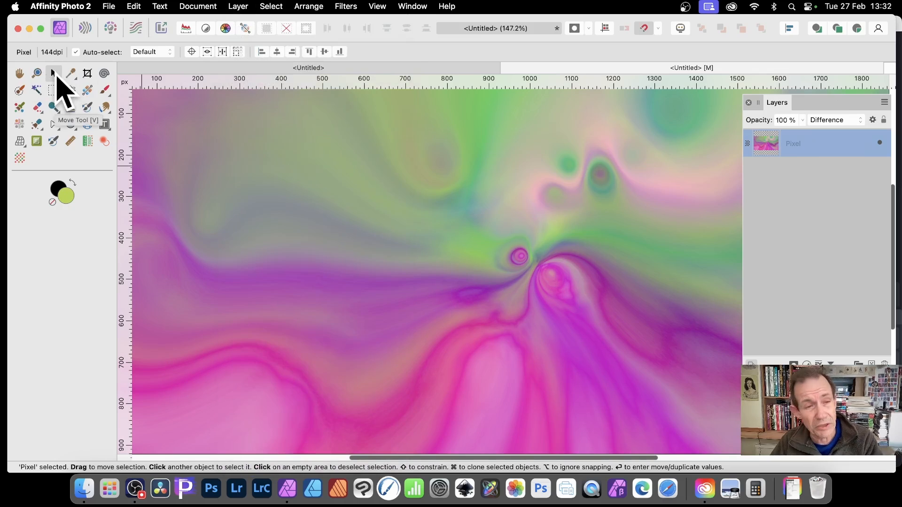
key(Return)
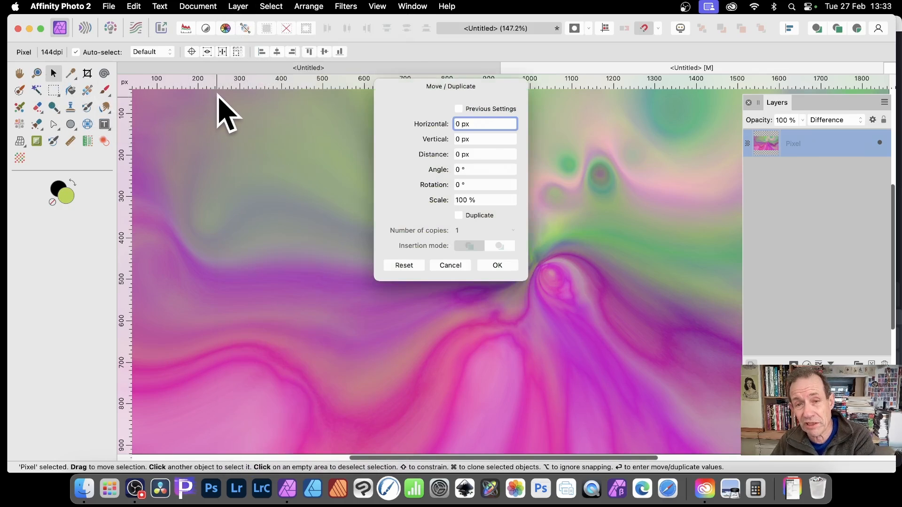
drag(476, 87, 653, 110)
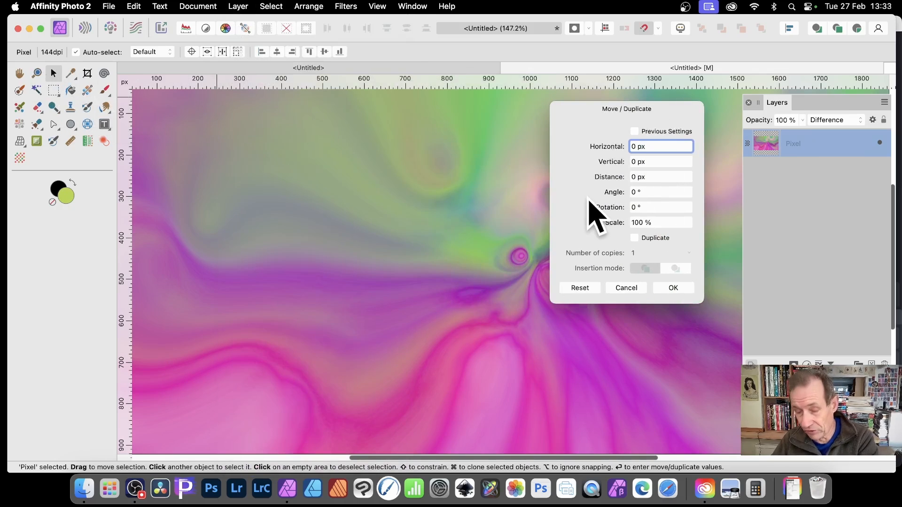
click(634, 238)
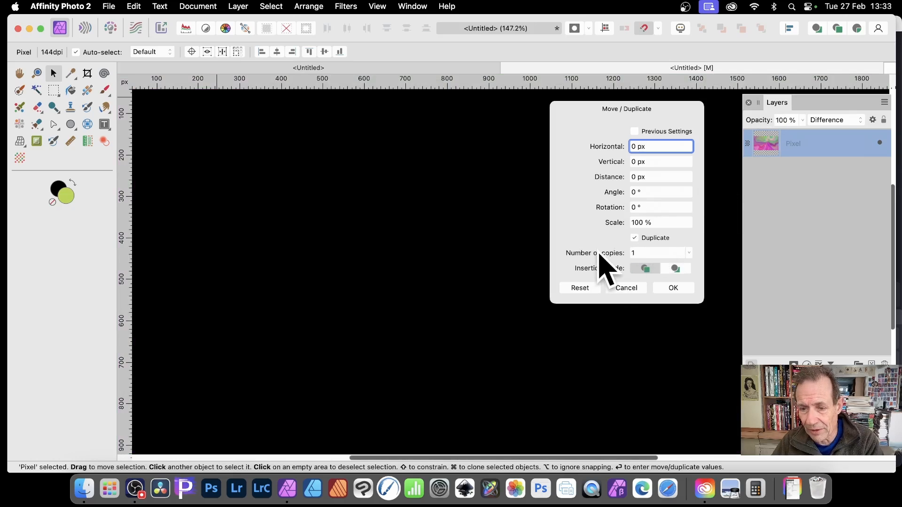
drag(597, 252, 604, 254)
drag(621, 210, 627, 209)
mouse_move(622, 145)
mouse_down()
mouse_move(631, 145)
mouse_move(620, 145)
mouse_up()
- Change the pixel layer's blend mode to Lighten
click(836, 121)
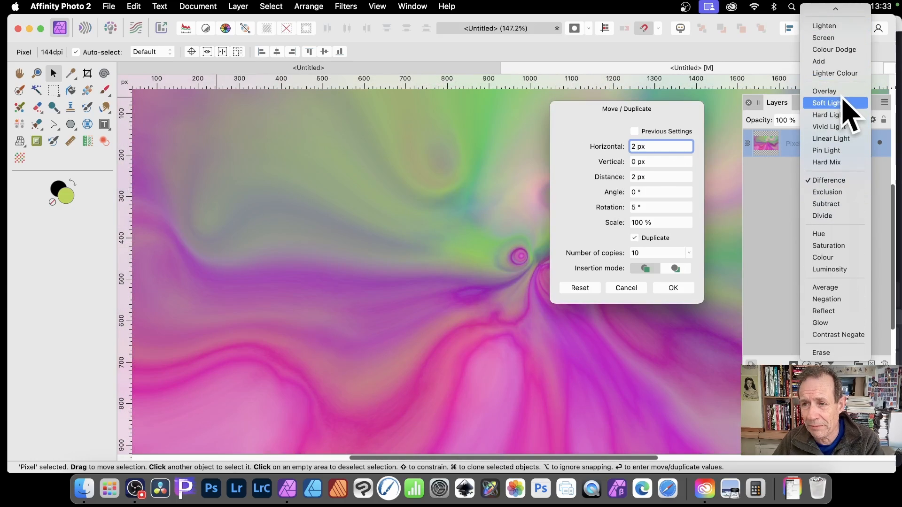
click(833, 26)
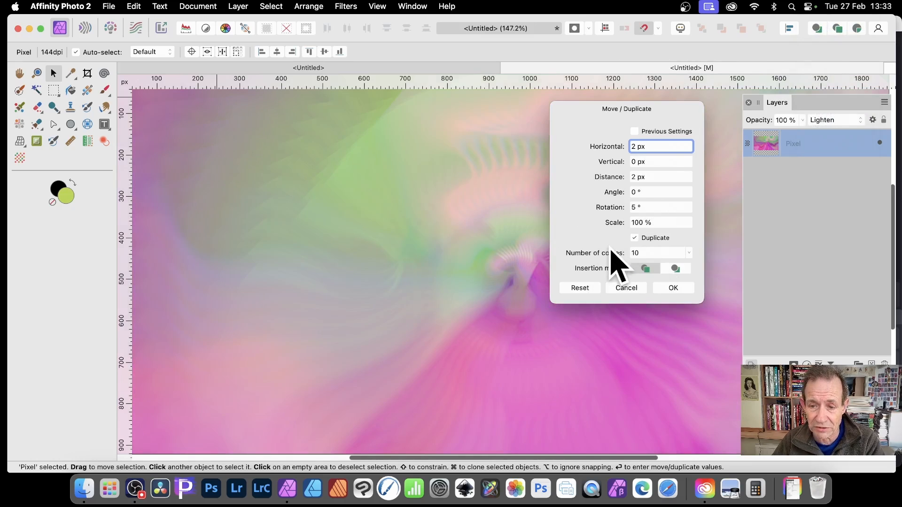
- Set the duplication to 14 copies, 86 % scale and a -14 px horizontal offset, and create the copies
drag(610, 247, 612, 234)
drag(611, 111, 663, 120)
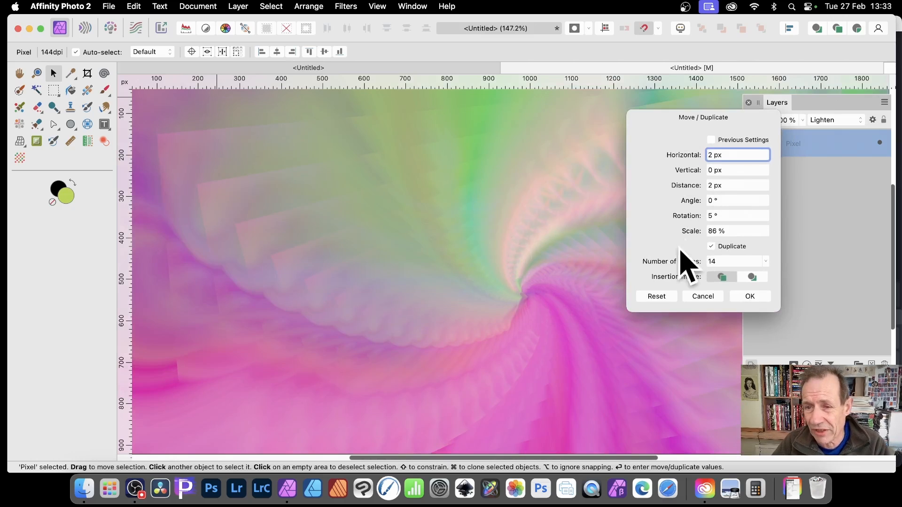
drag(690, 158, 681, 161)
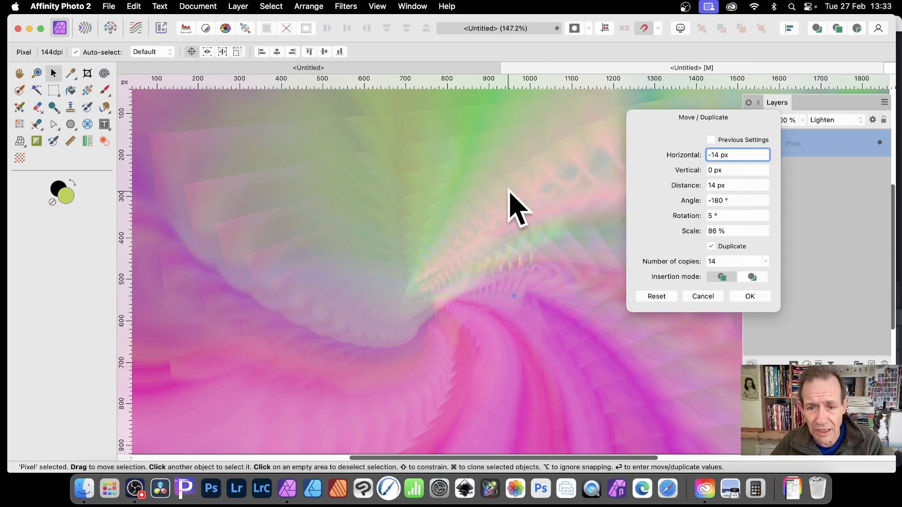
key(Return)
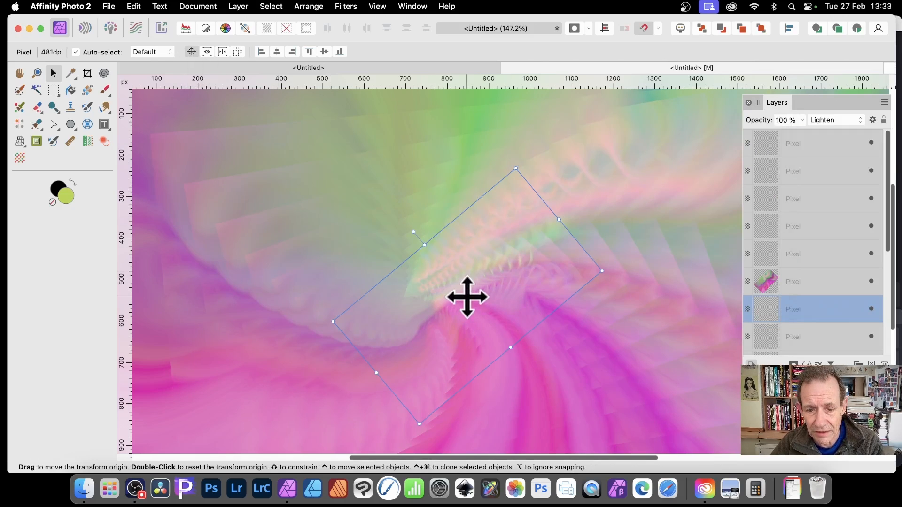
- Shift the selected copy's transform origin upwards, and undo both that move and the whole duplication
drag(466, 297, 432, 223)
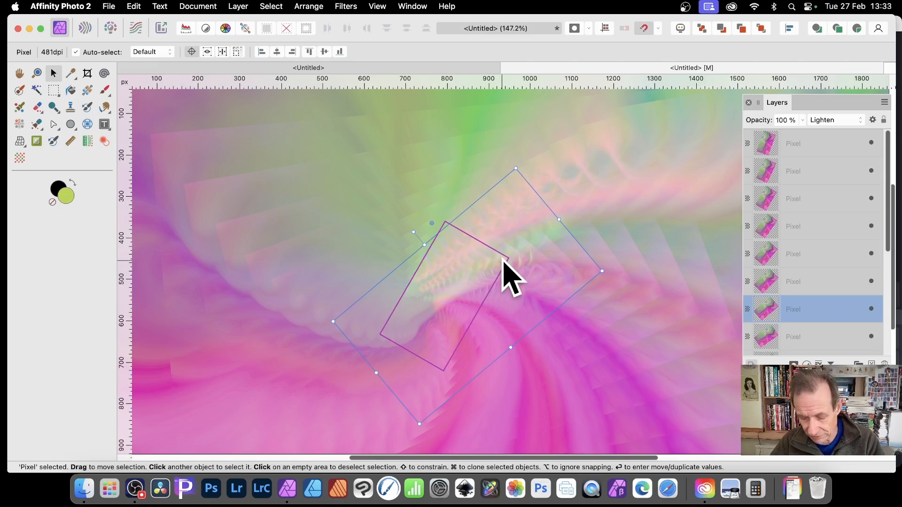
key(super+z)
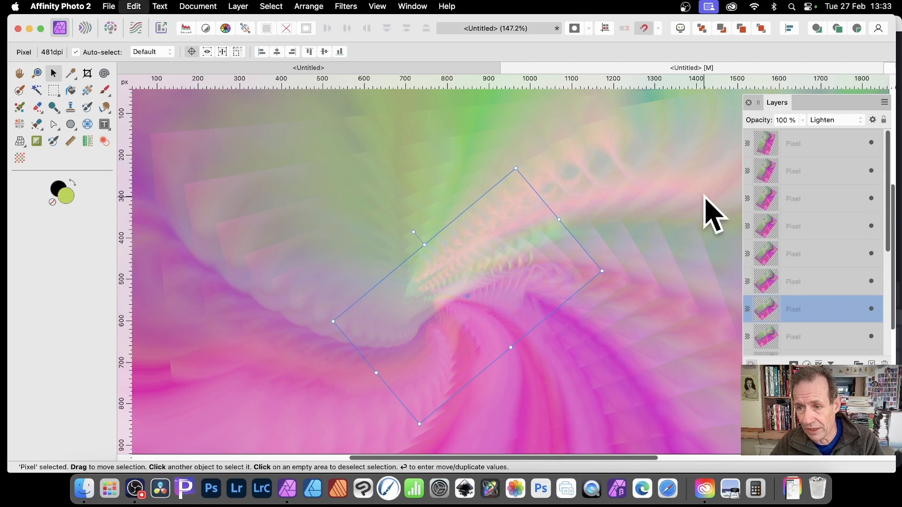
key(super+z)
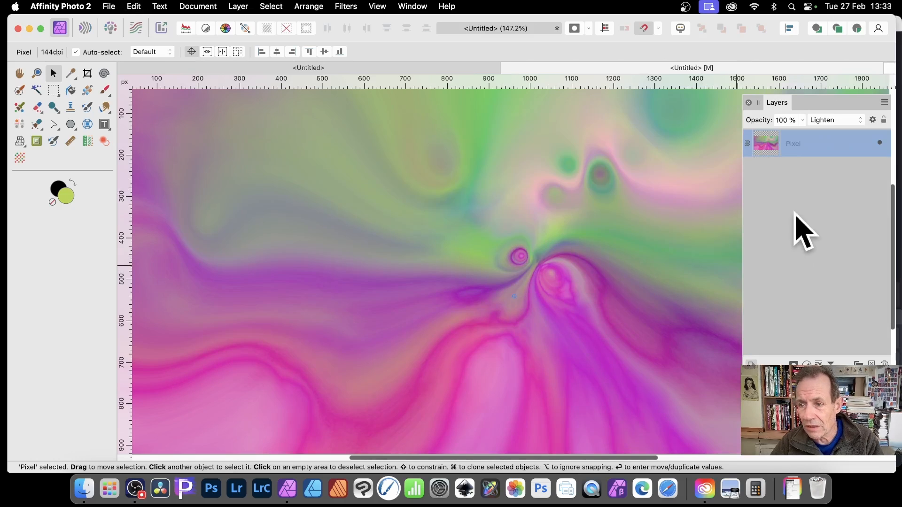
- Start a new Move/Duplicate with 12 copies at 103 % scale and shift the transform origin into the upper-left green area
key(Return)
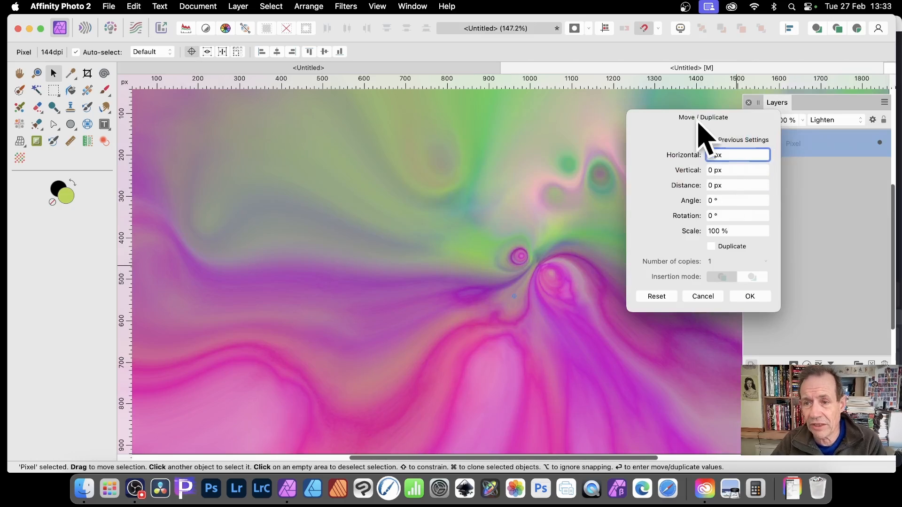
drag(701, 121, 598, 115)
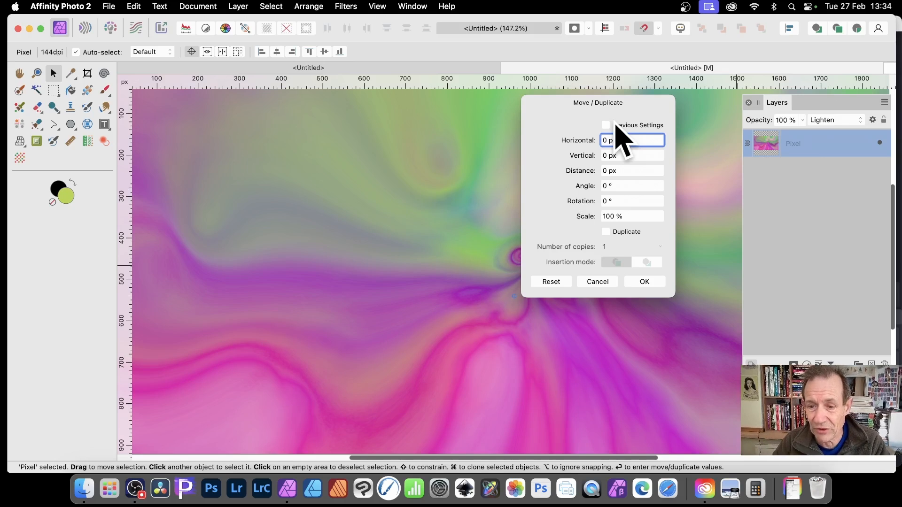
click(607, 234)
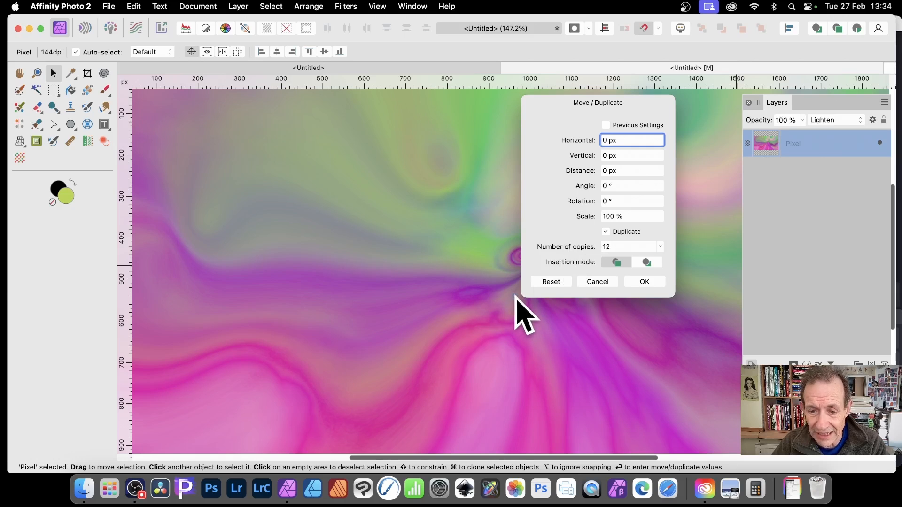
drag(487, 268, 391, 206)
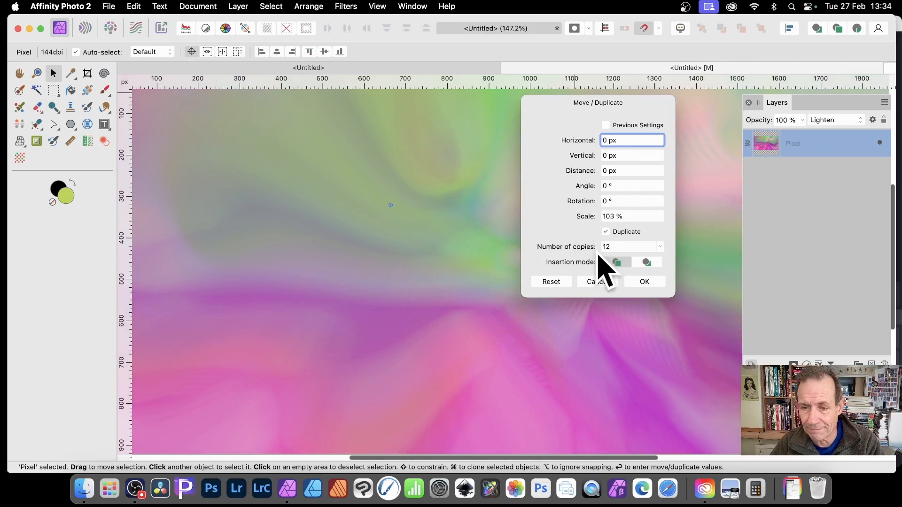
- Set the duplication's rotation to -5° and horizontal offset to 24 px, and create the copies
drag(591, 202, 586, 201)
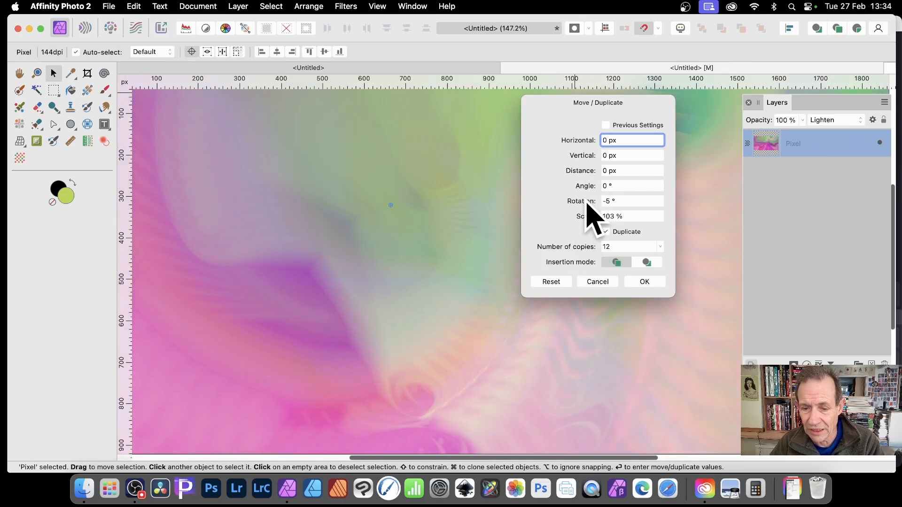
drag(603, 121, 699, 137)
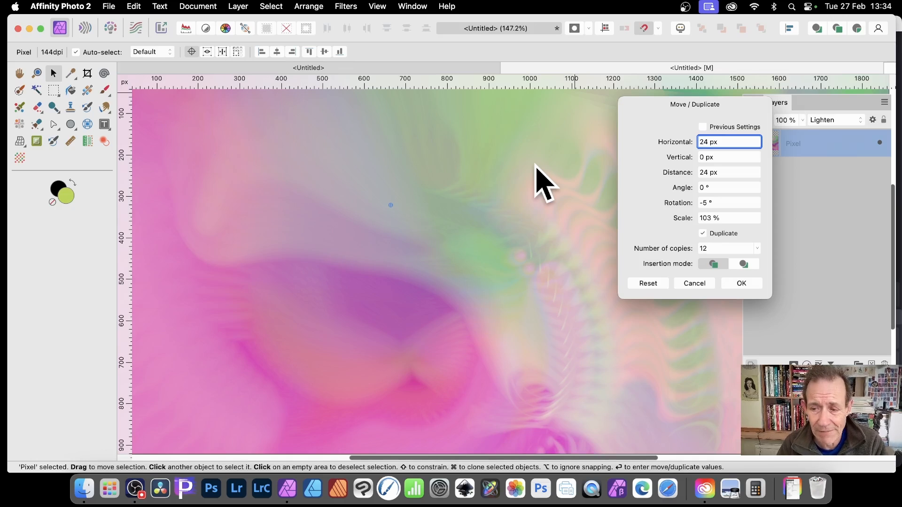
click(745, 283)
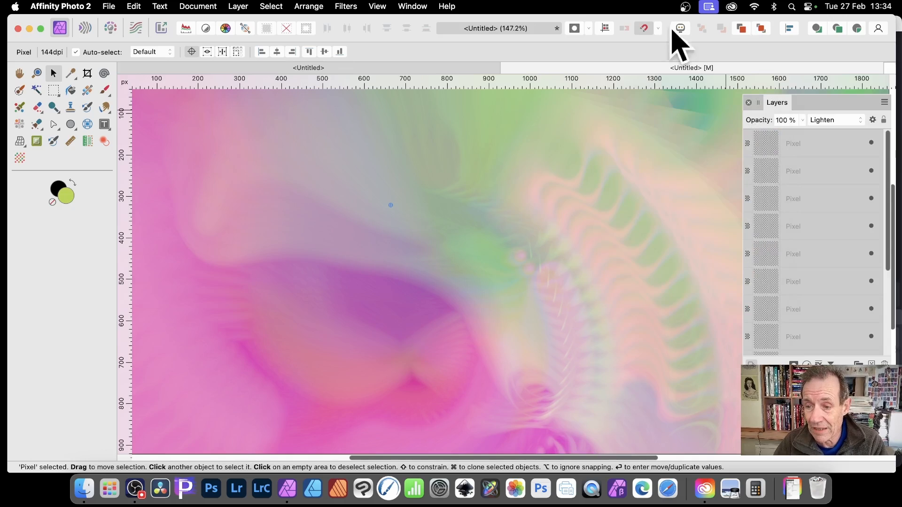
scroll(540, 292, down, 3)
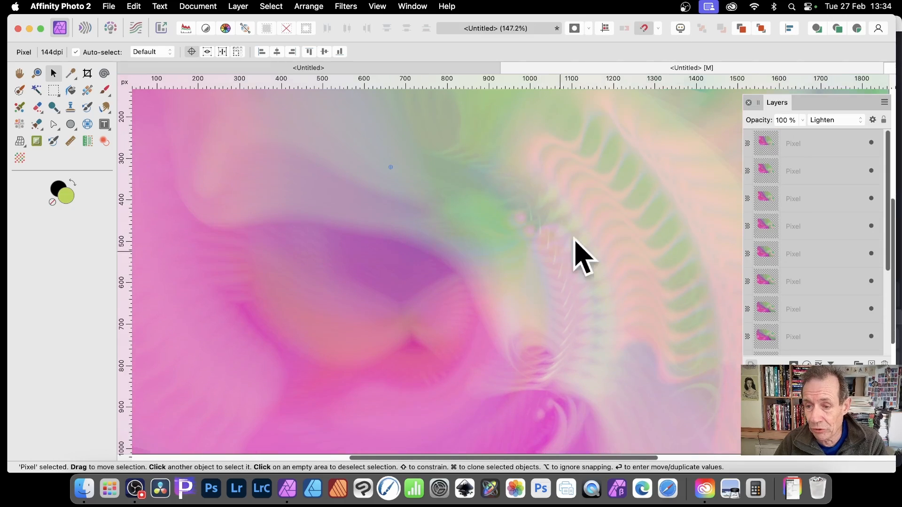